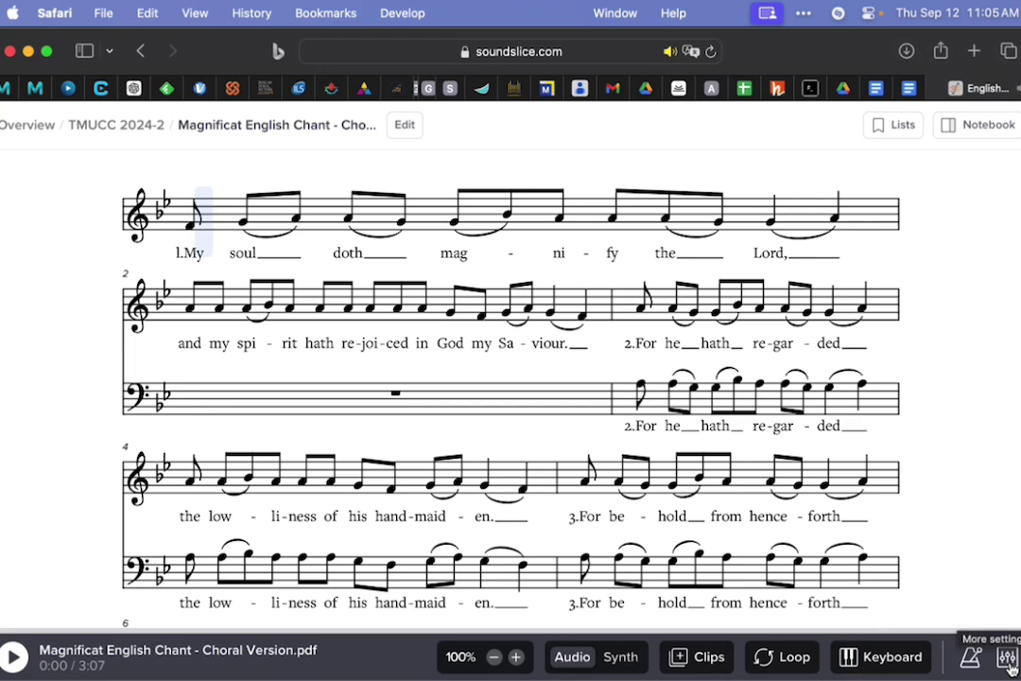
Open the More settings panel for the Magnificat English Chant score and browse its Layout options.
click(1008, 659)
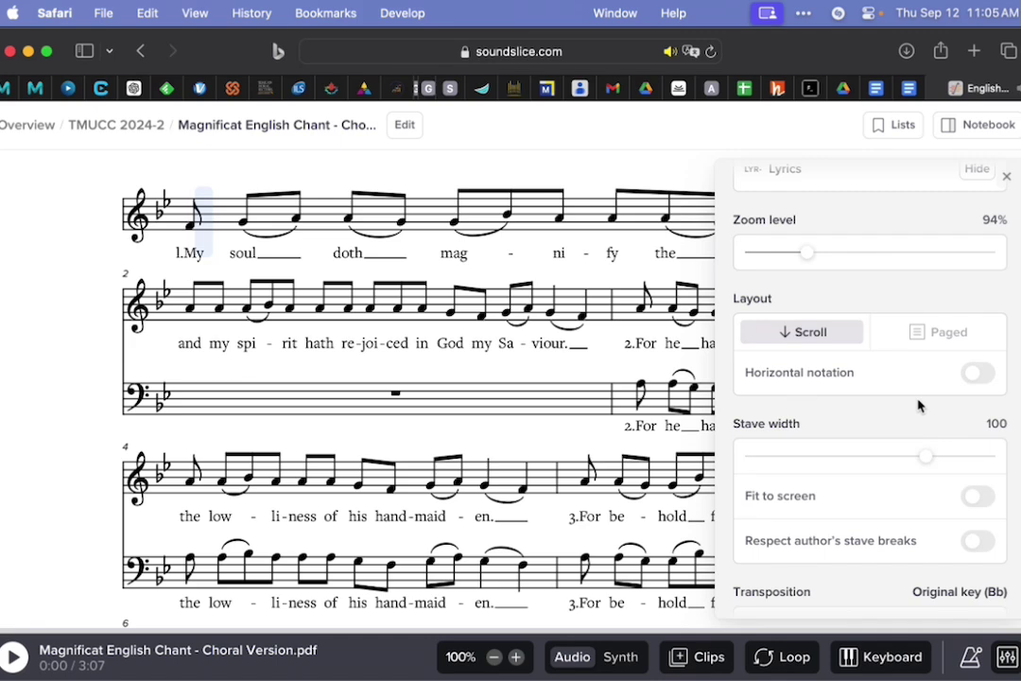
scroll(917, 406, down, 5)
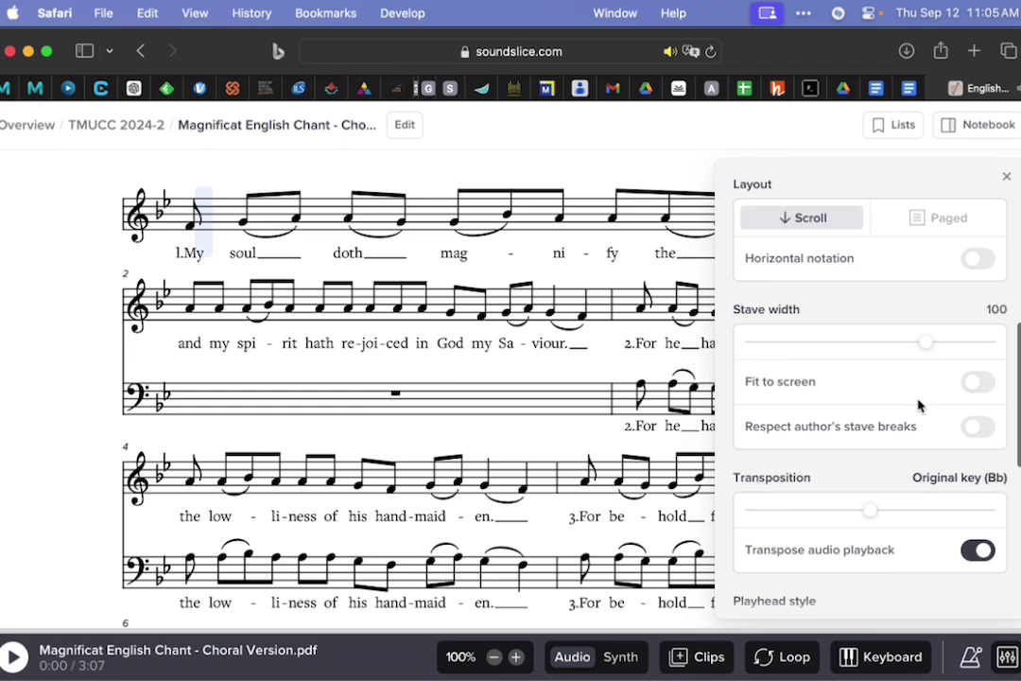
scroll(918, 406, up, 5)
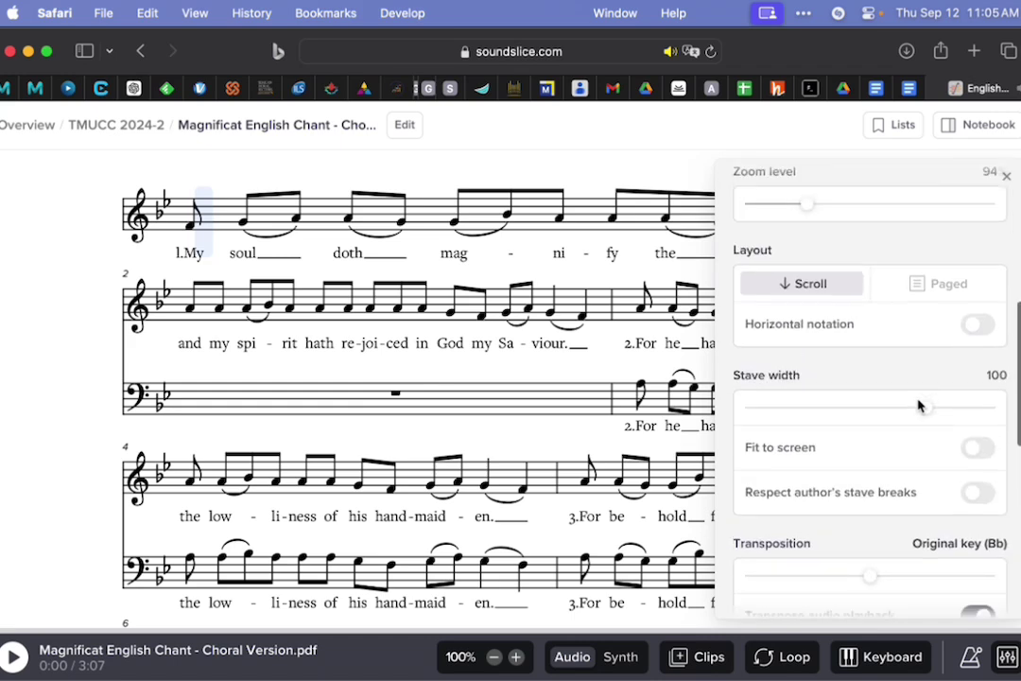
Lay the score out as pages, two pages per screen.
click(942, 325)
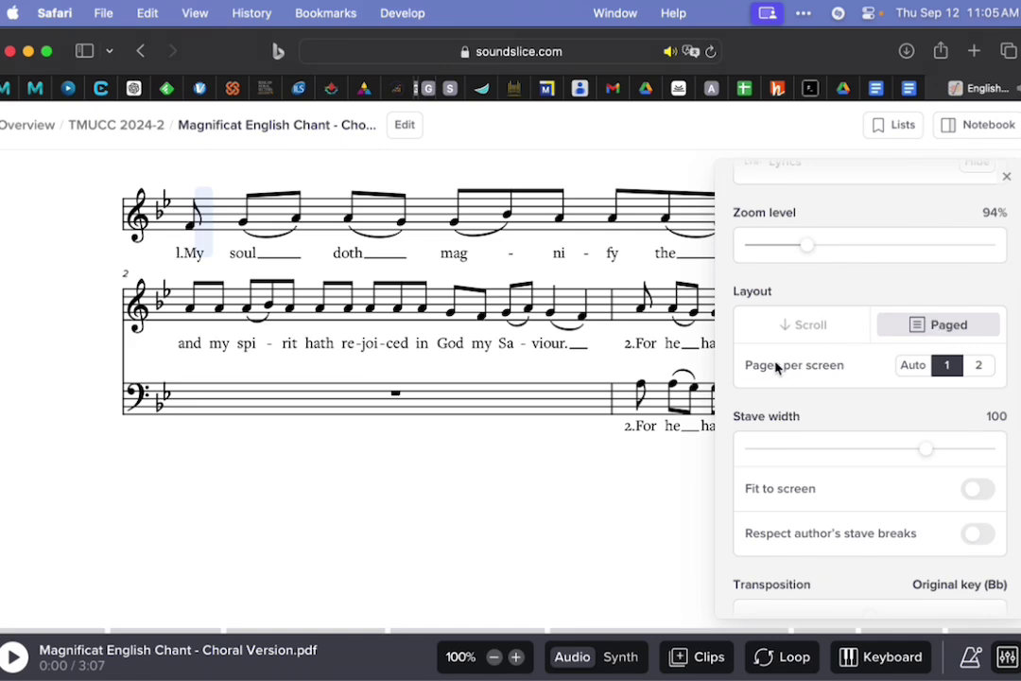
click(984, 365)
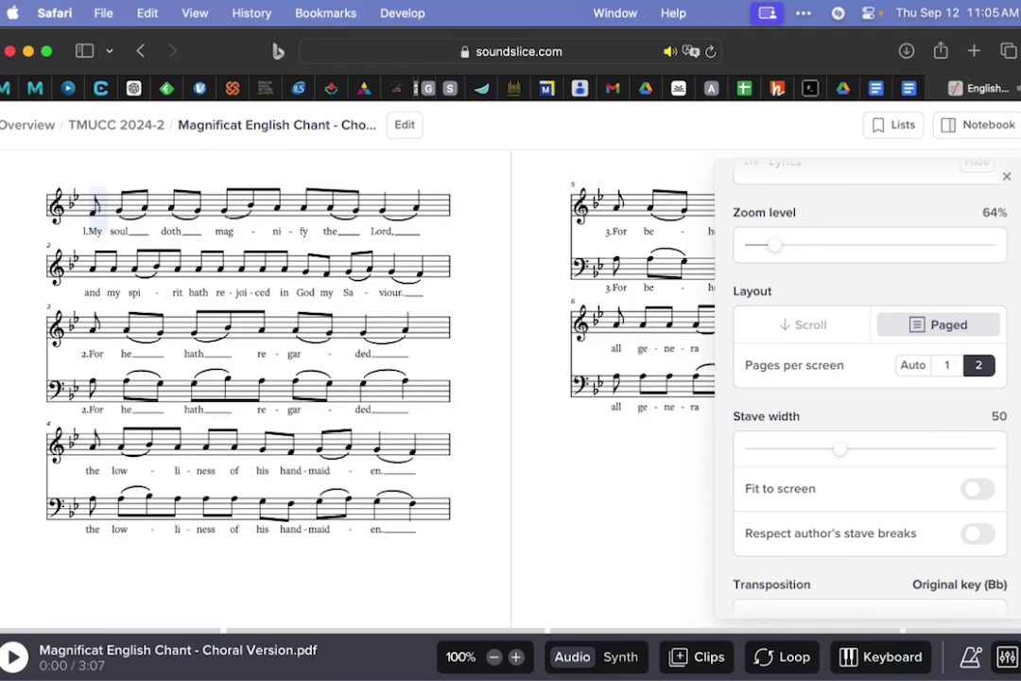
click(1016, 662)
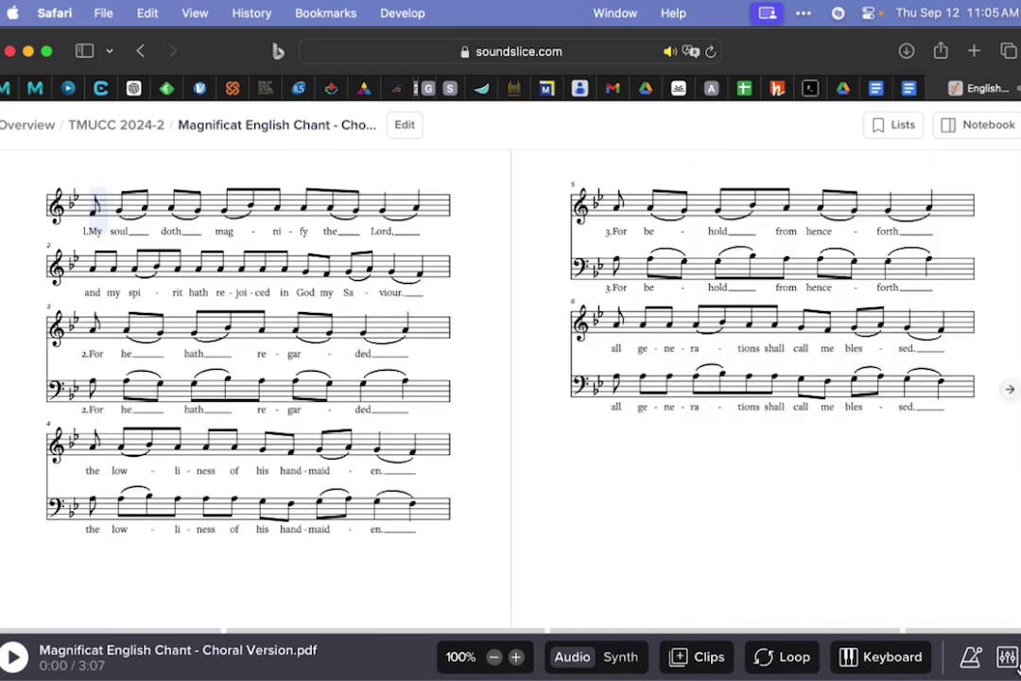
Set pages per screen to Auto and change zoom to 42%, then 83%.
click(1010, 658)
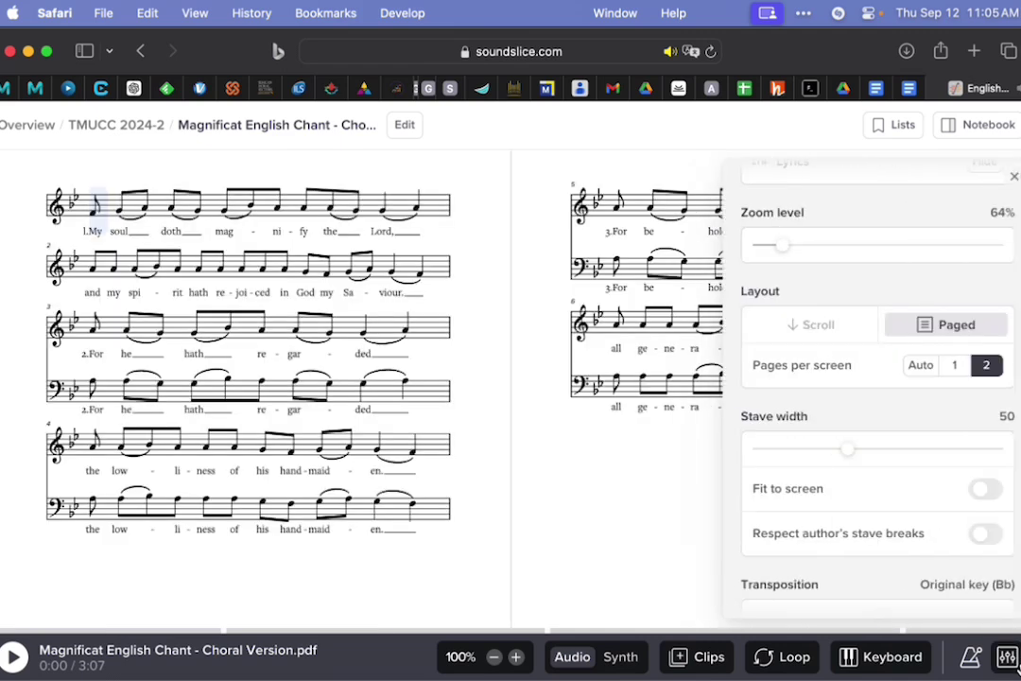
click(914, 367)
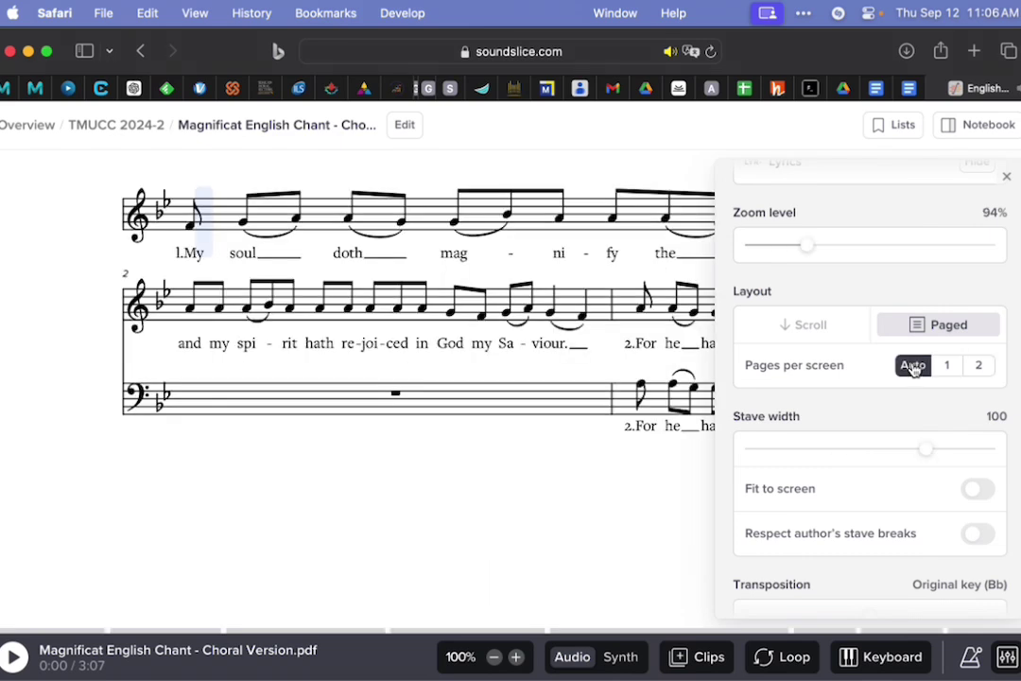
drag(801, 257, 740, 259)
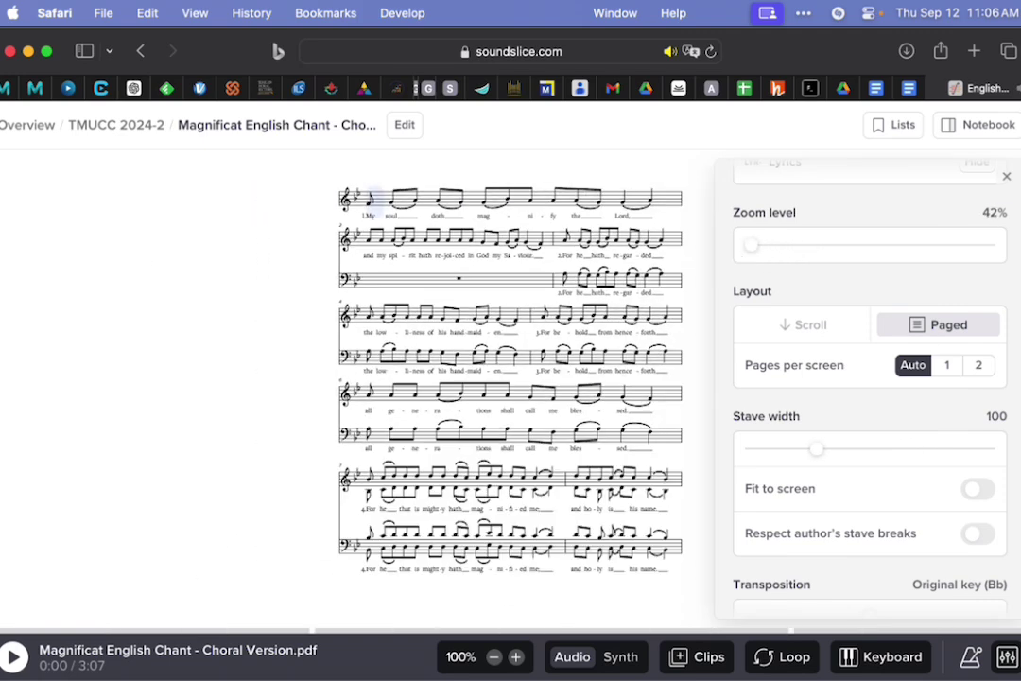
click(1012, 661)
click(1010, 661)
drag(750, 250, 798, 253)
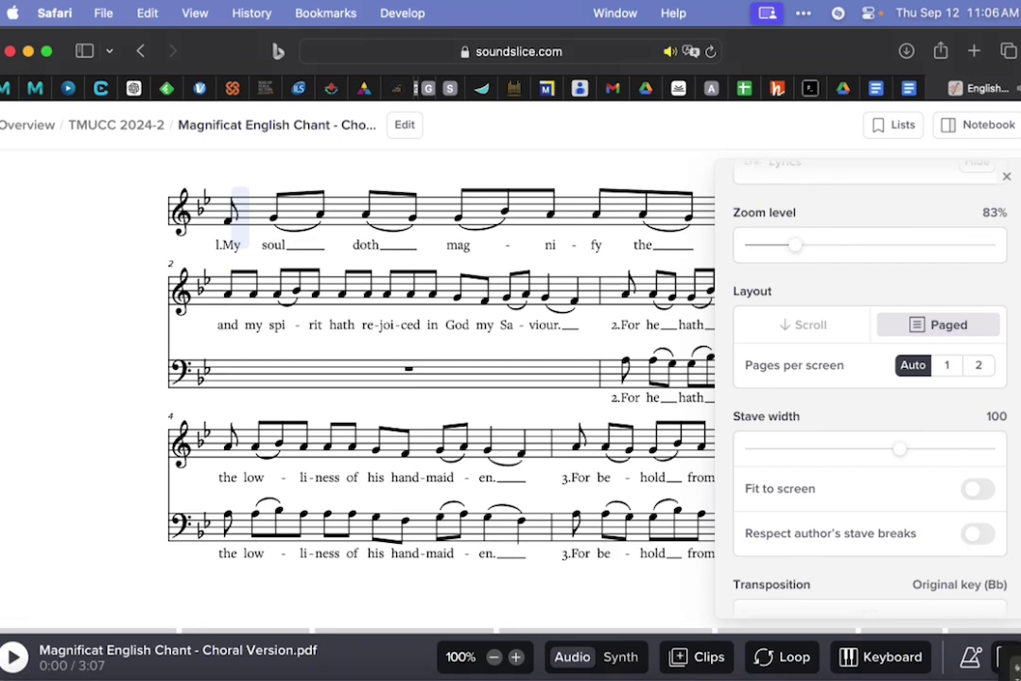
Show one page per screen, then page forward twice and back once to measure 6.
click(946, 367)
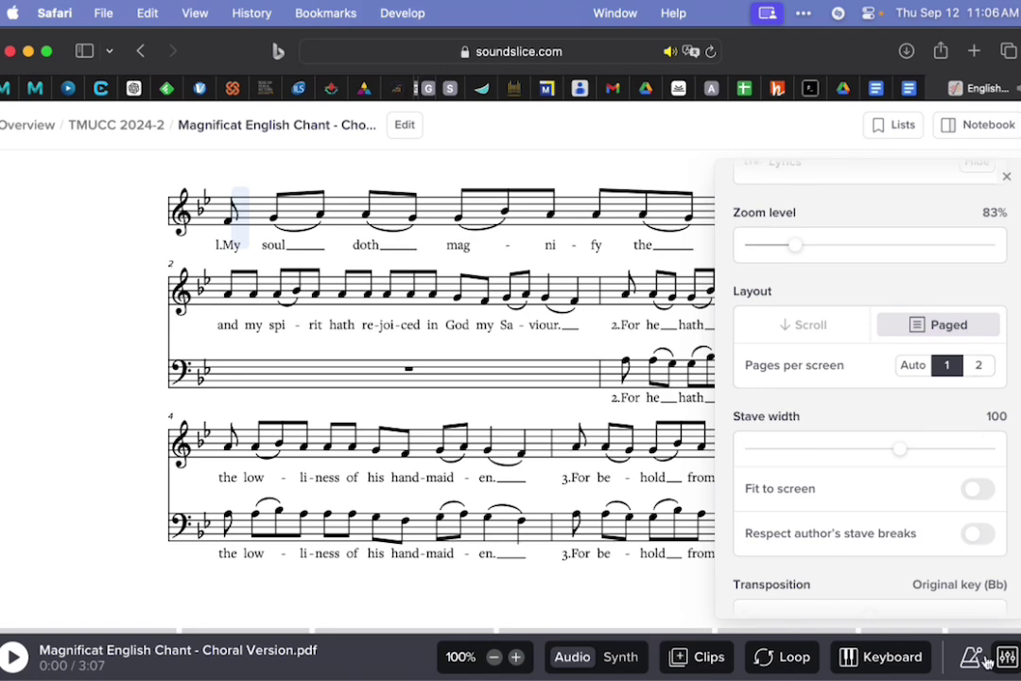
key(Escape)
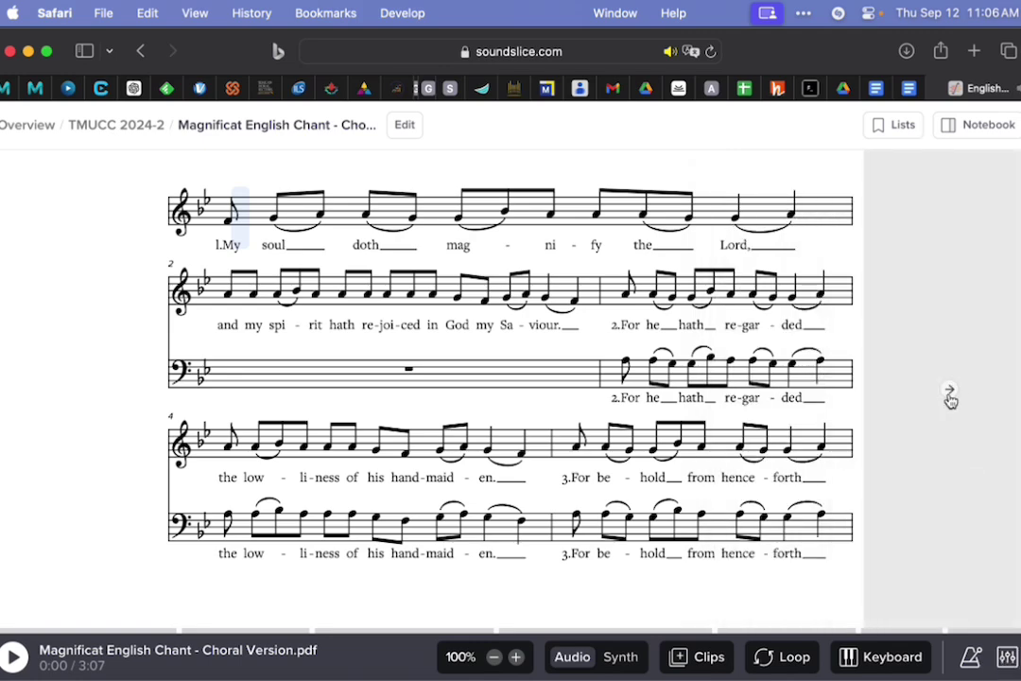
click(950, 395)
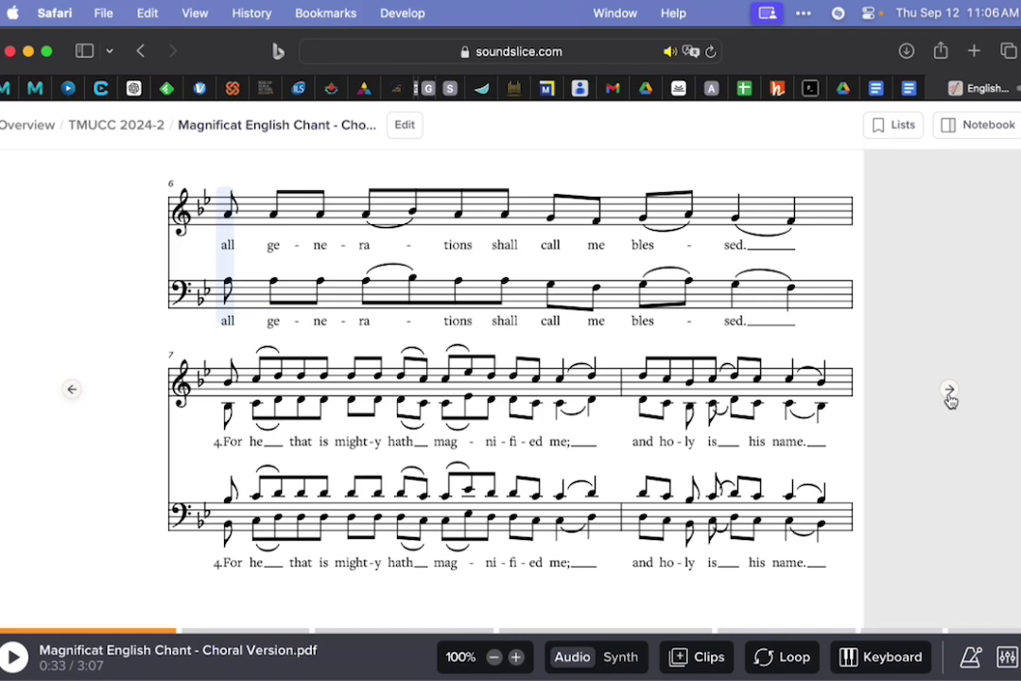
click(950, 395)
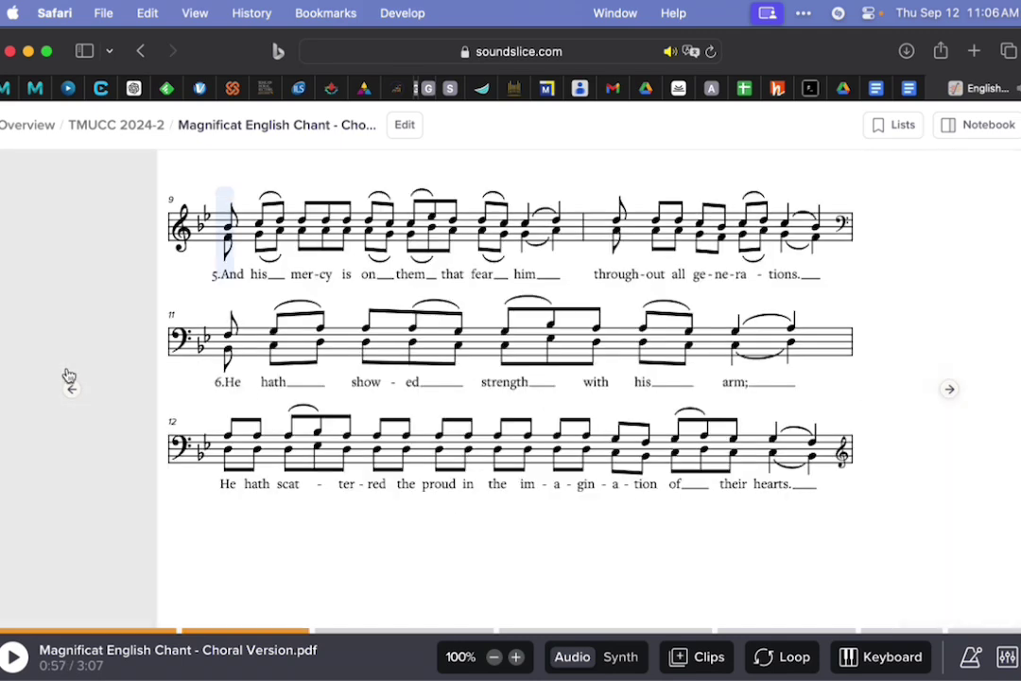
click(74, 391)
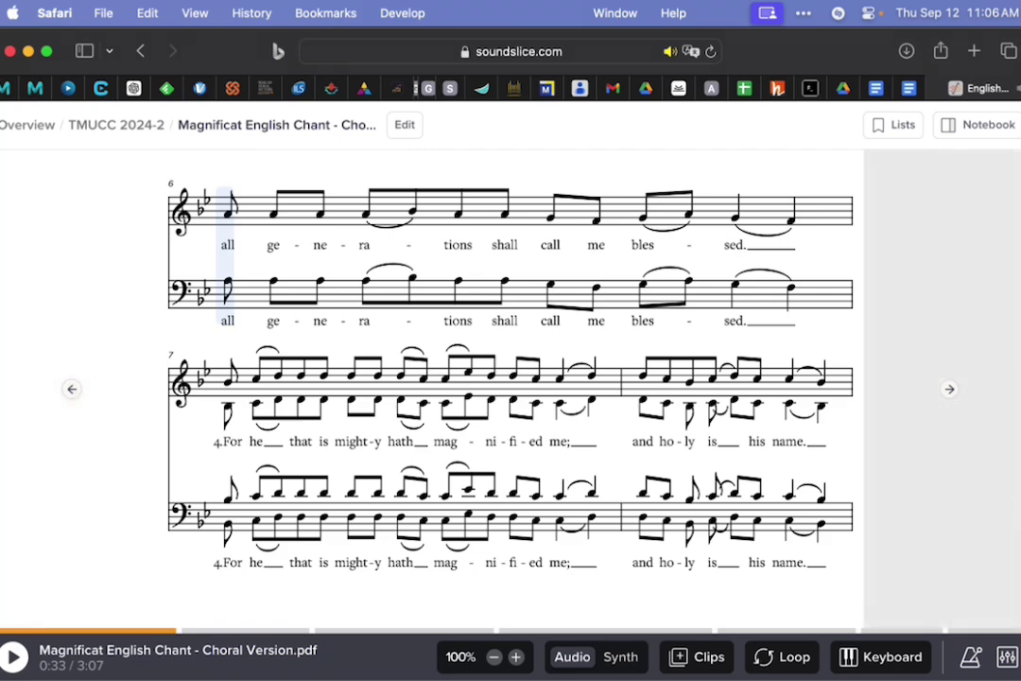
click(1008, 658)
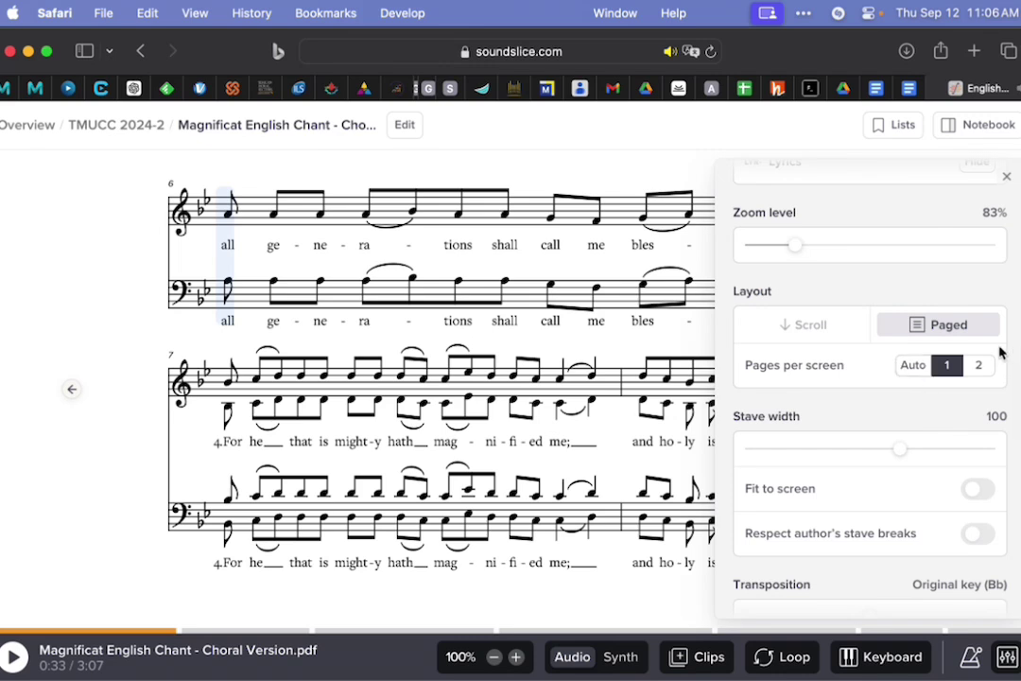
Toggle the layout between Scroll and Paged several times, ending on Scroll from bar 1.
click(804, 328)
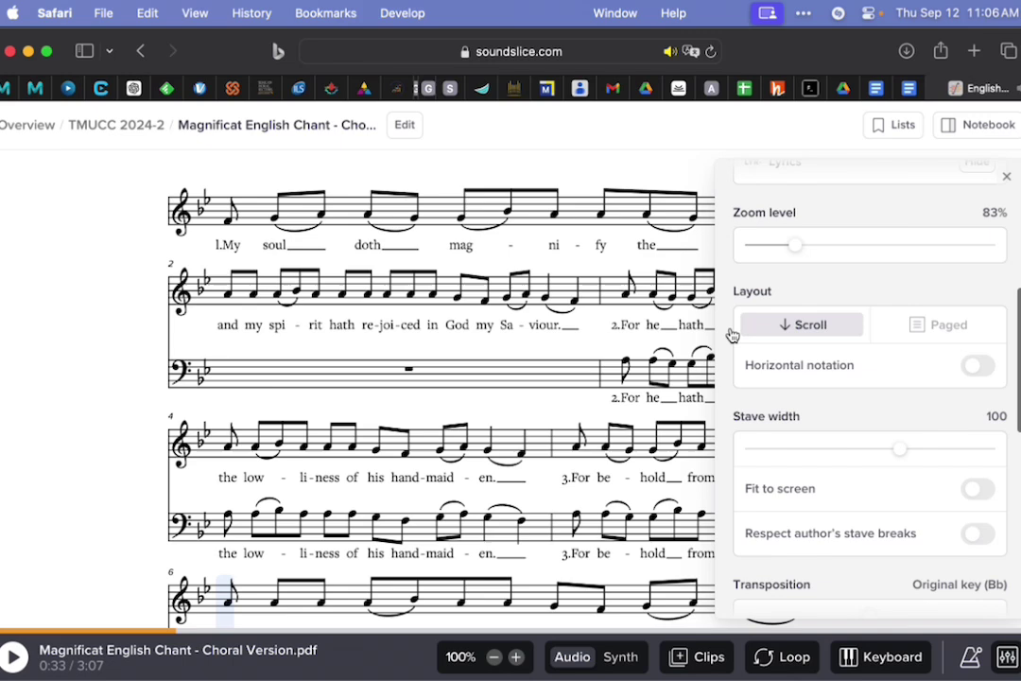
scroll(861, 399, down, 2)
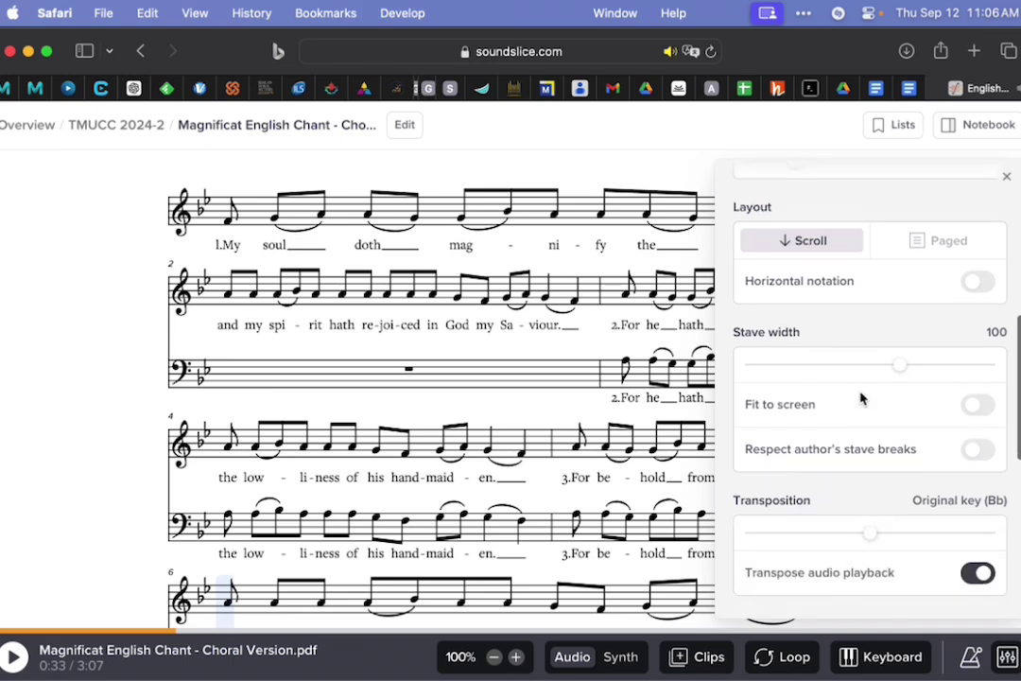
scroll(842, 222, up, 1)
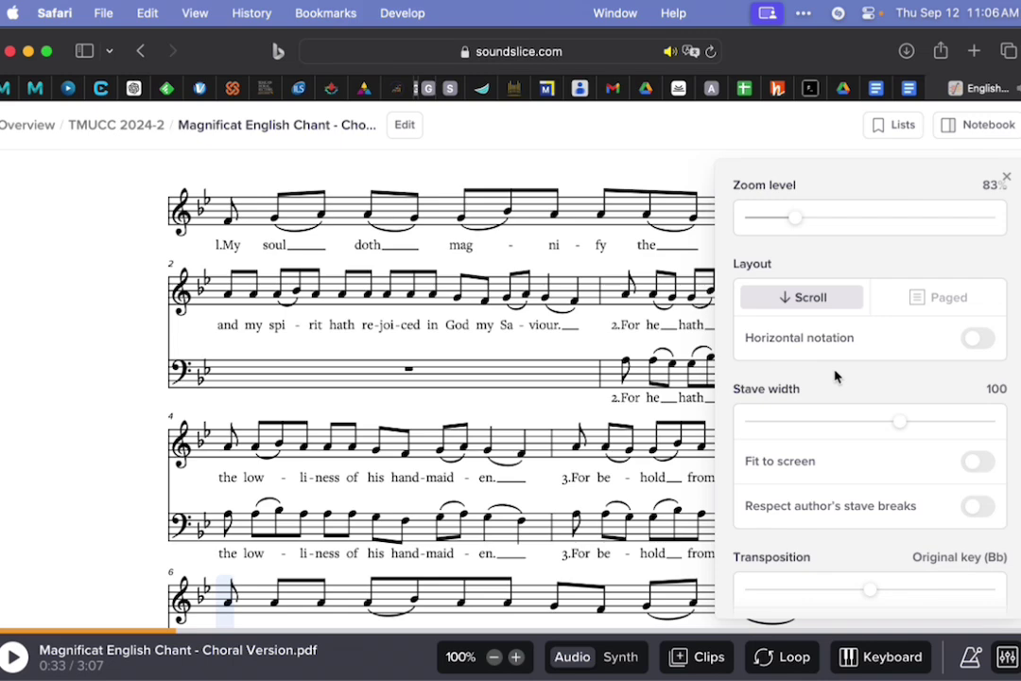
click(929, 298)
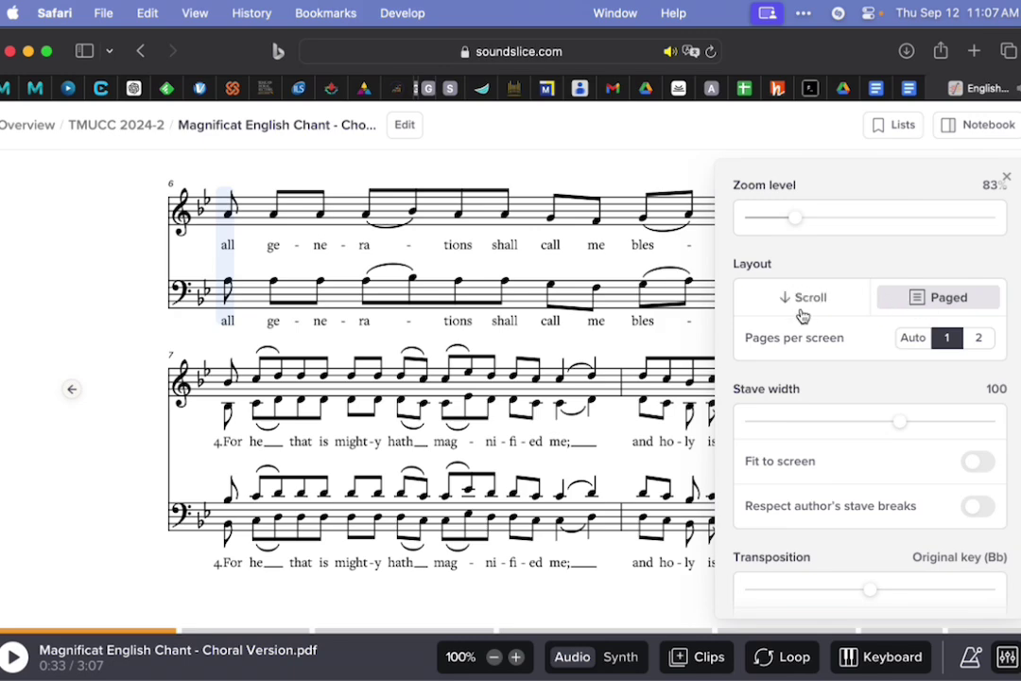
click(802, 301)
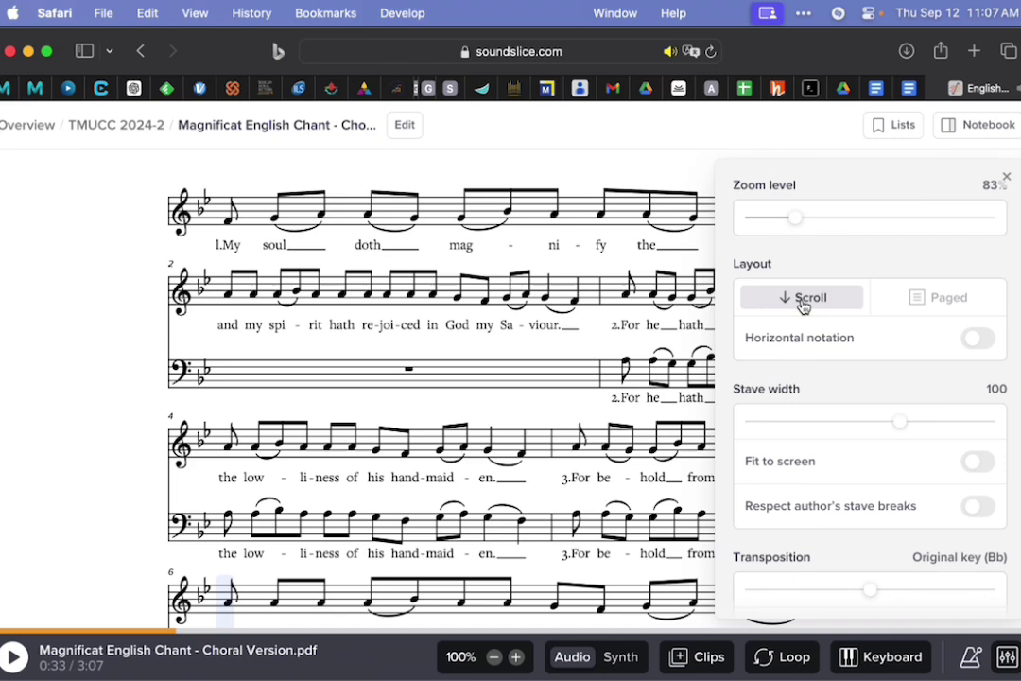
click(945, 297)
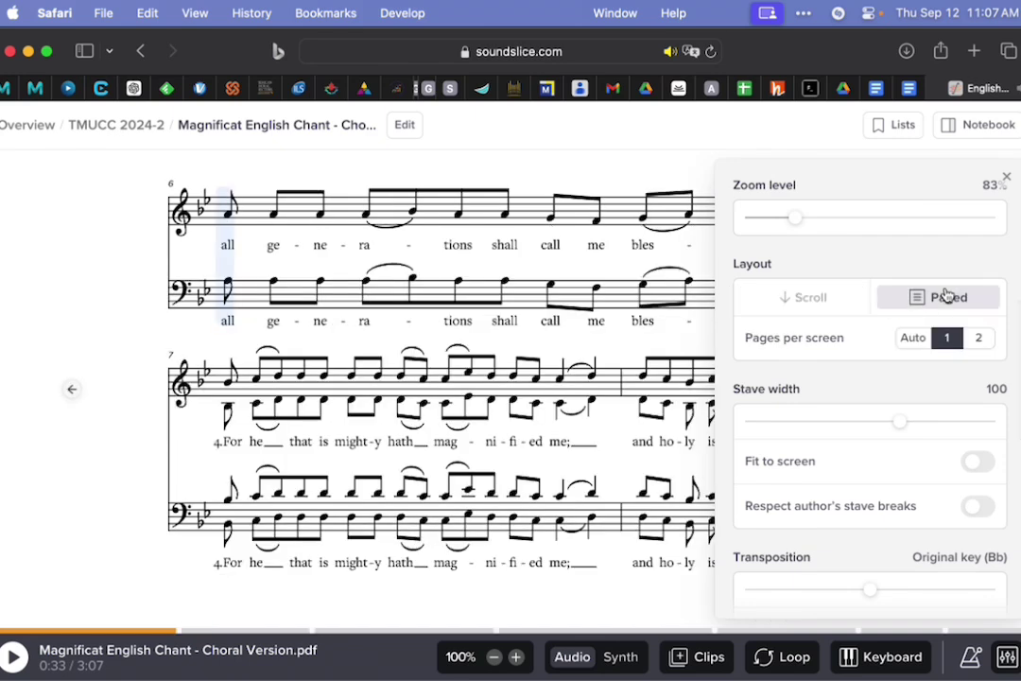
click(815, 301)
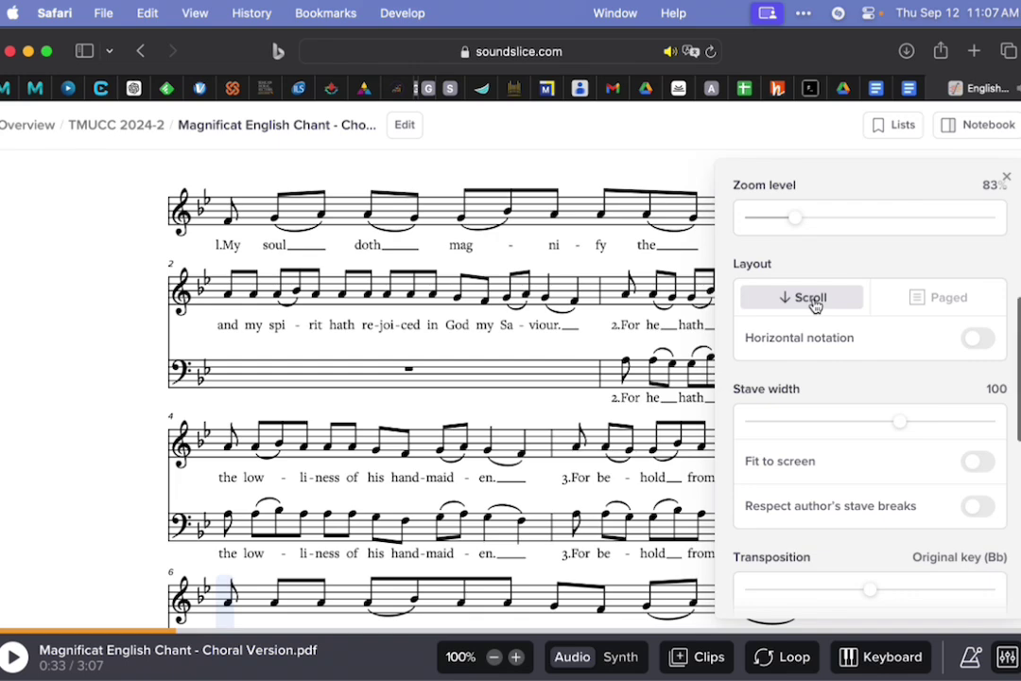
click(987, 349)
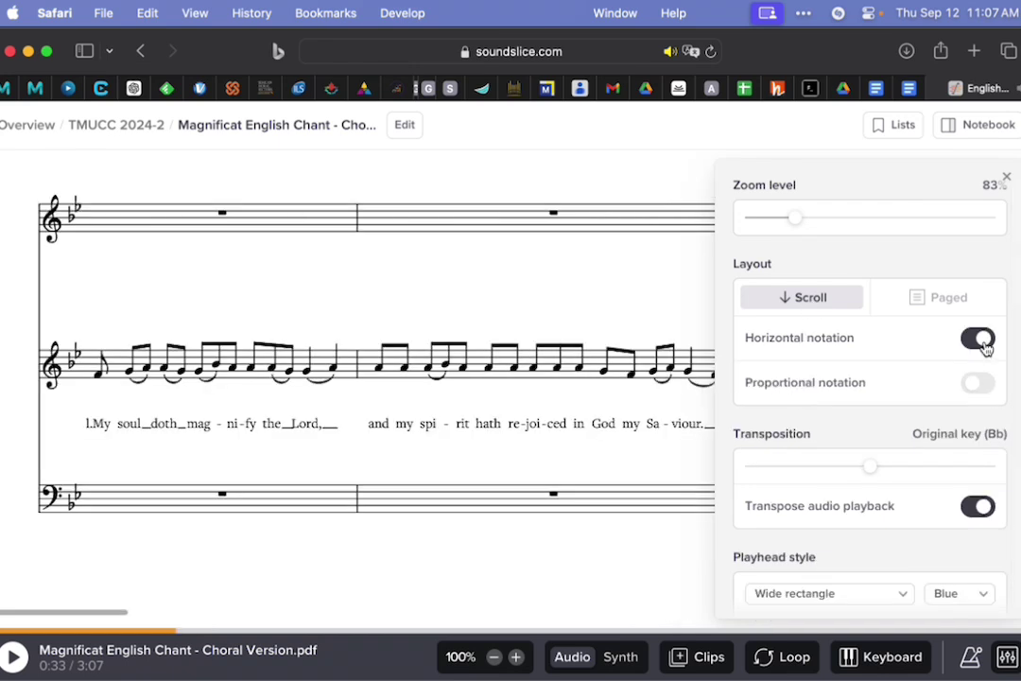
click(1006, 656)
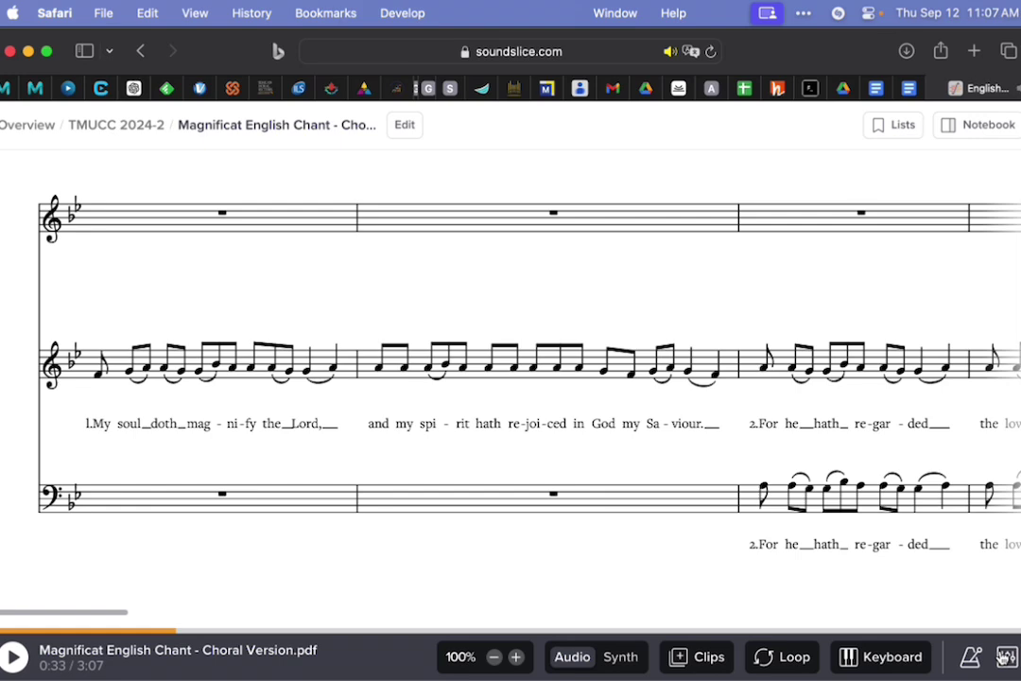
click(1004, 656)
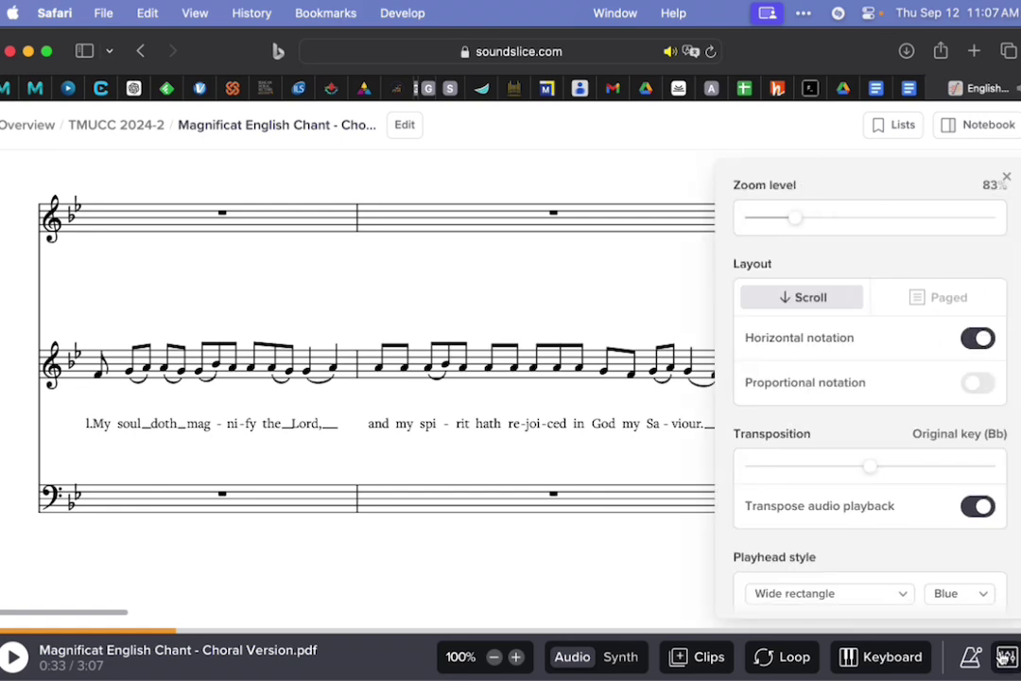
mouse_move(793, 217)
mouse_down()
mouse_move(877, 226)
mouse_move(805, 231)
mouse_up()
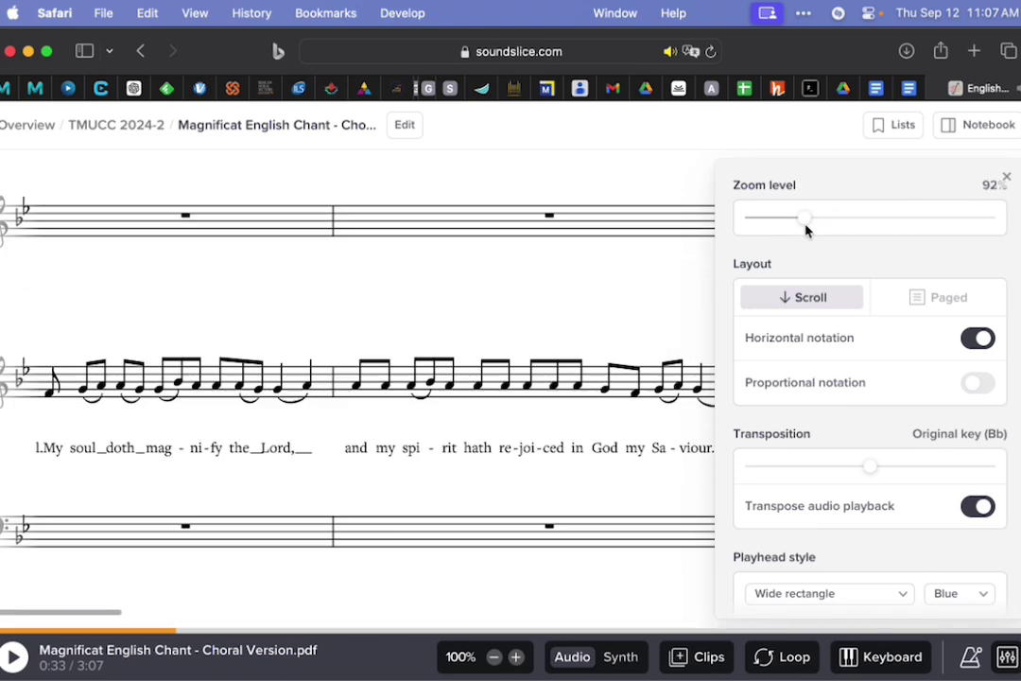
click(1008, 657)
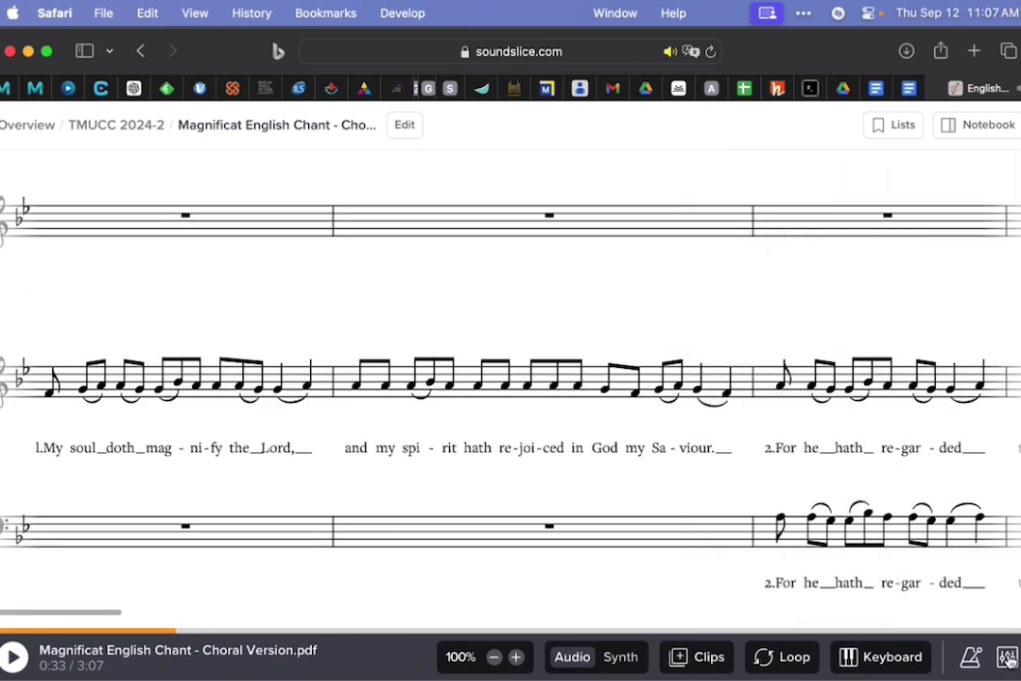
key(space)
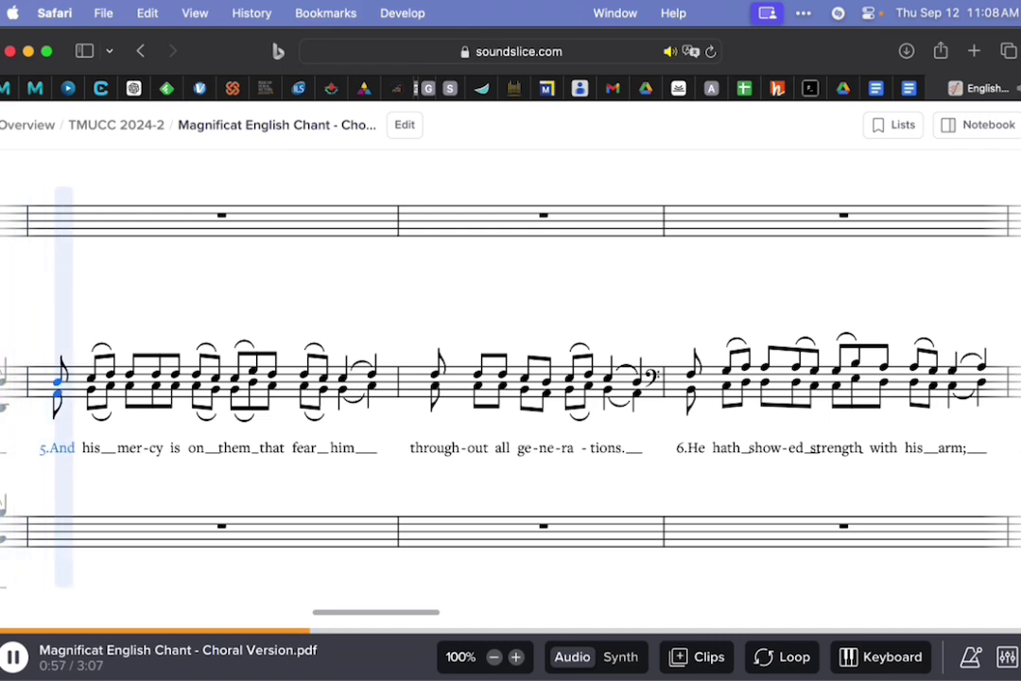
key(space)
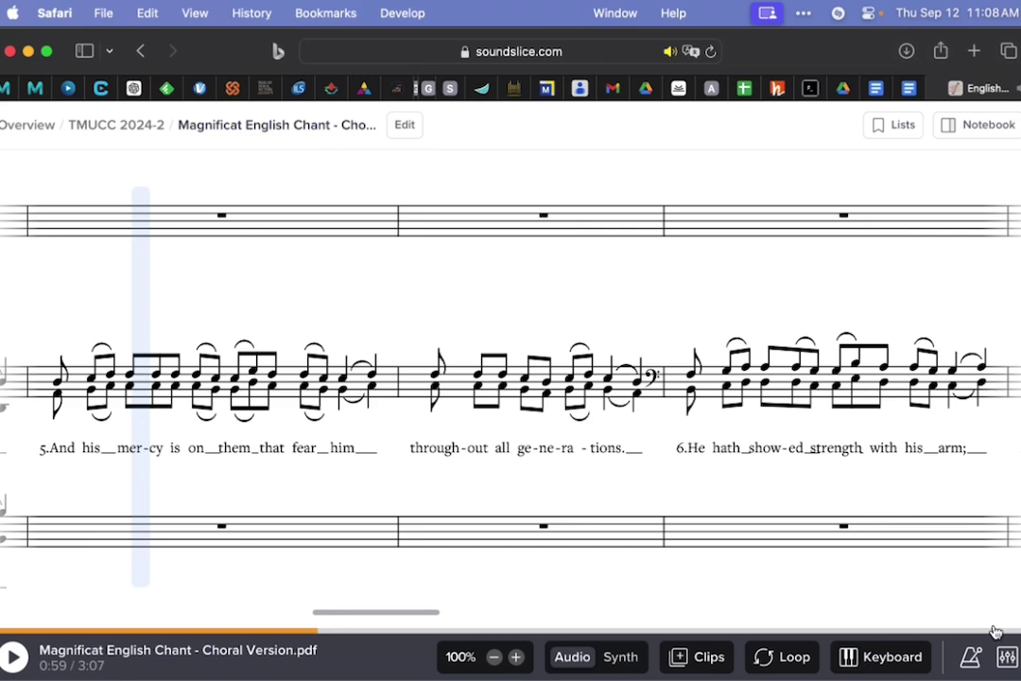
Bring up the Volume and Instruments list for Track 1, Soprano/Alto and Tenor/Bass.
click(1008, 659)
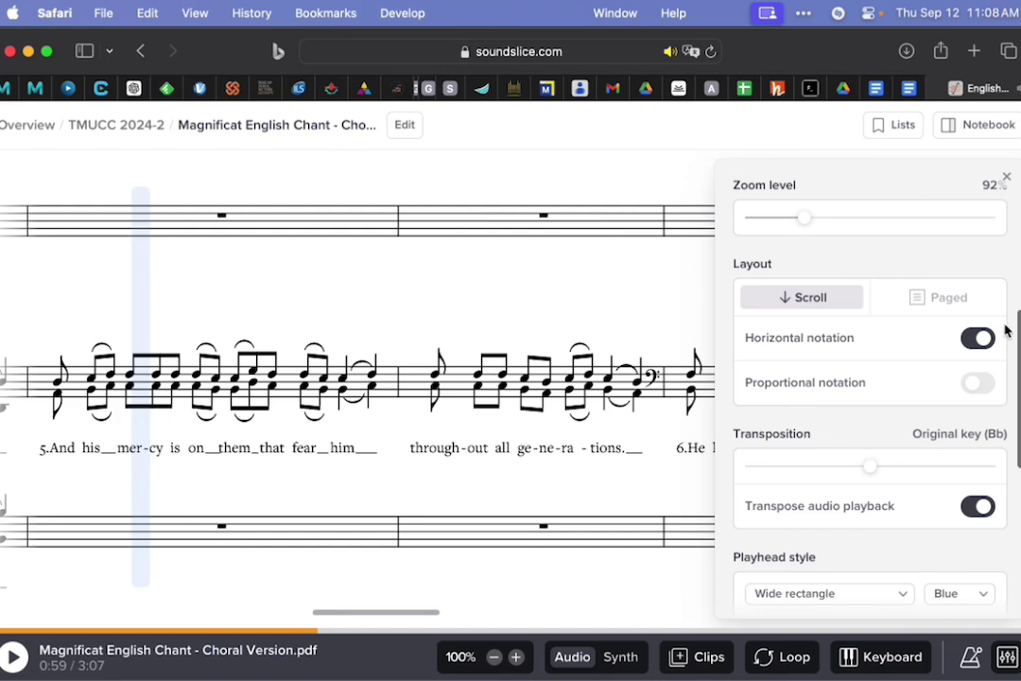
scroll(1008, 329, up, 3)
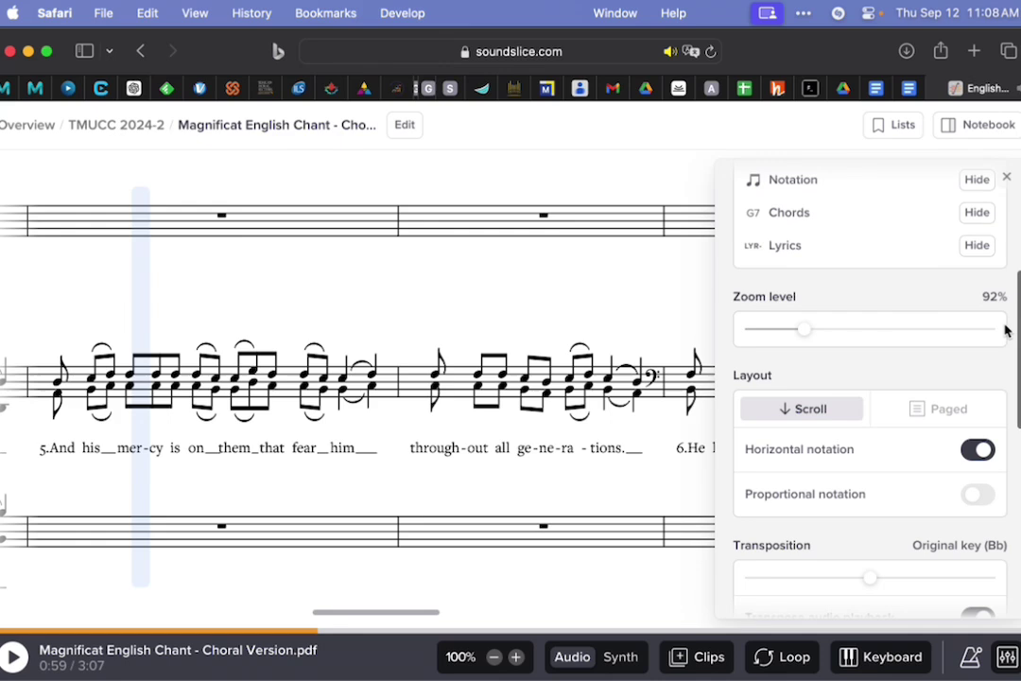
scroll(1006, 329, up, 8)
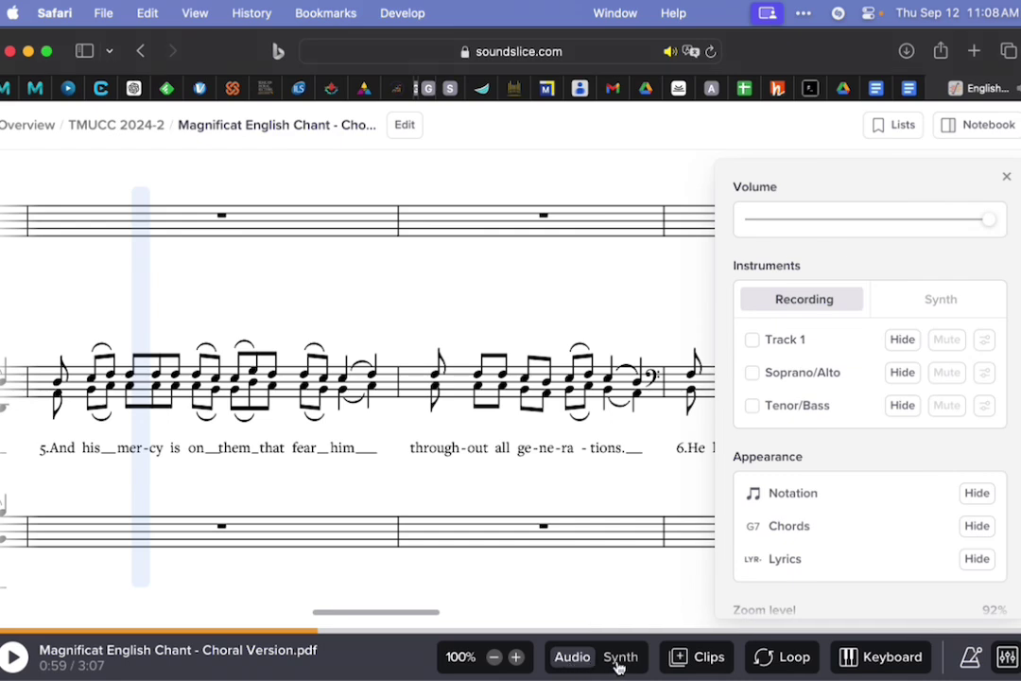
Switch Instruments to Synth and audition the synth playback at 72 BPM.
click(925, 301)
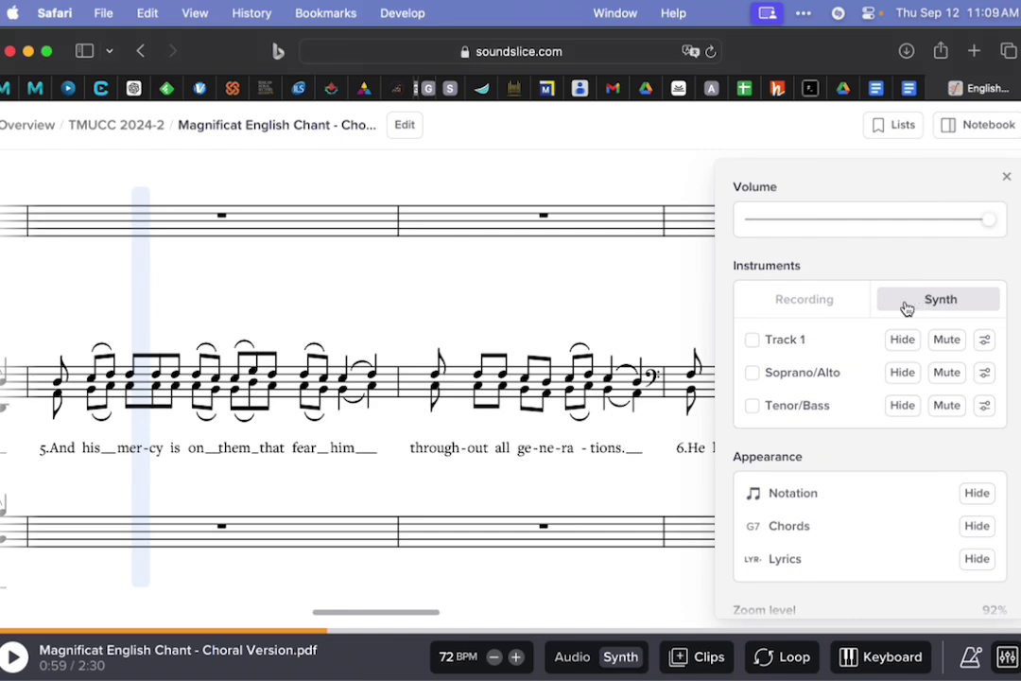
click(12, 662)
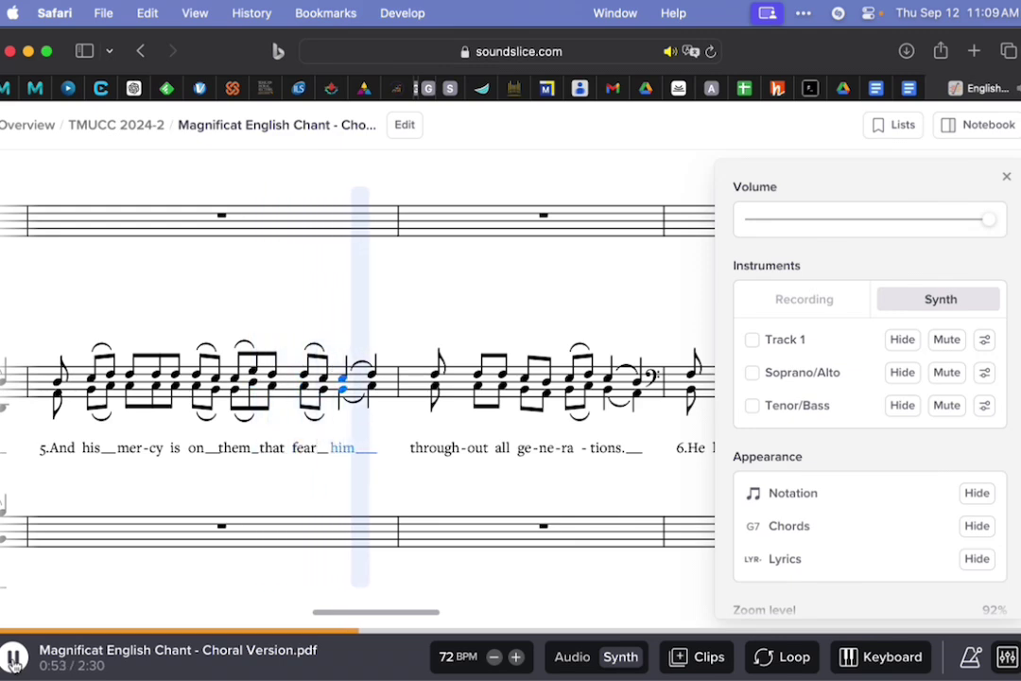
click(14, 662)
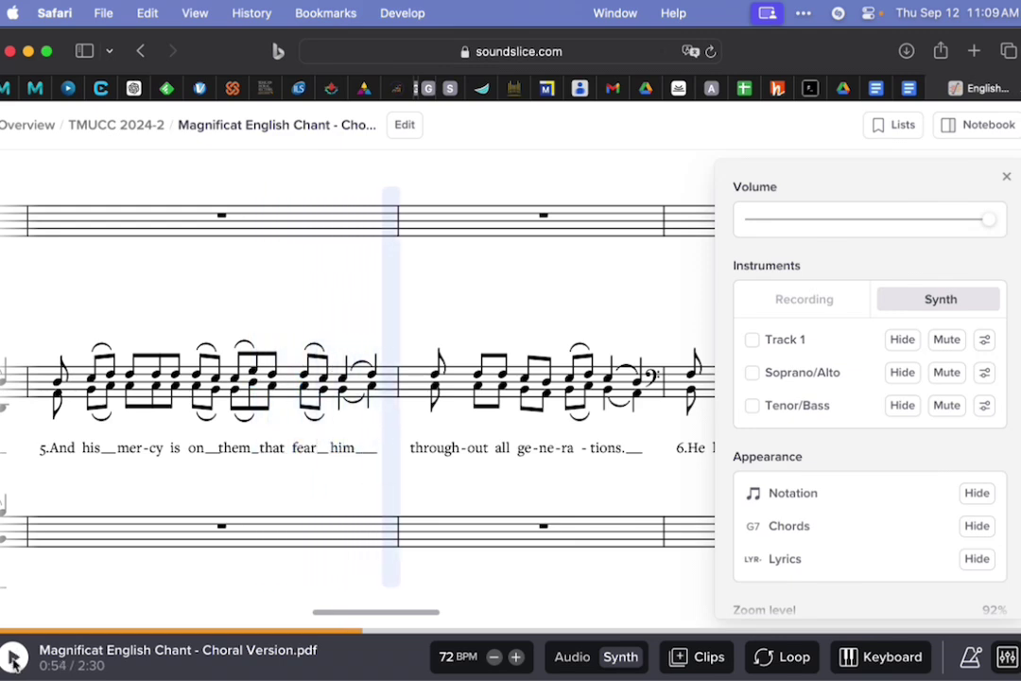
Change the Soprano/Alto synth instrument from Piano: Standard to Oboe.
click(984, 374)
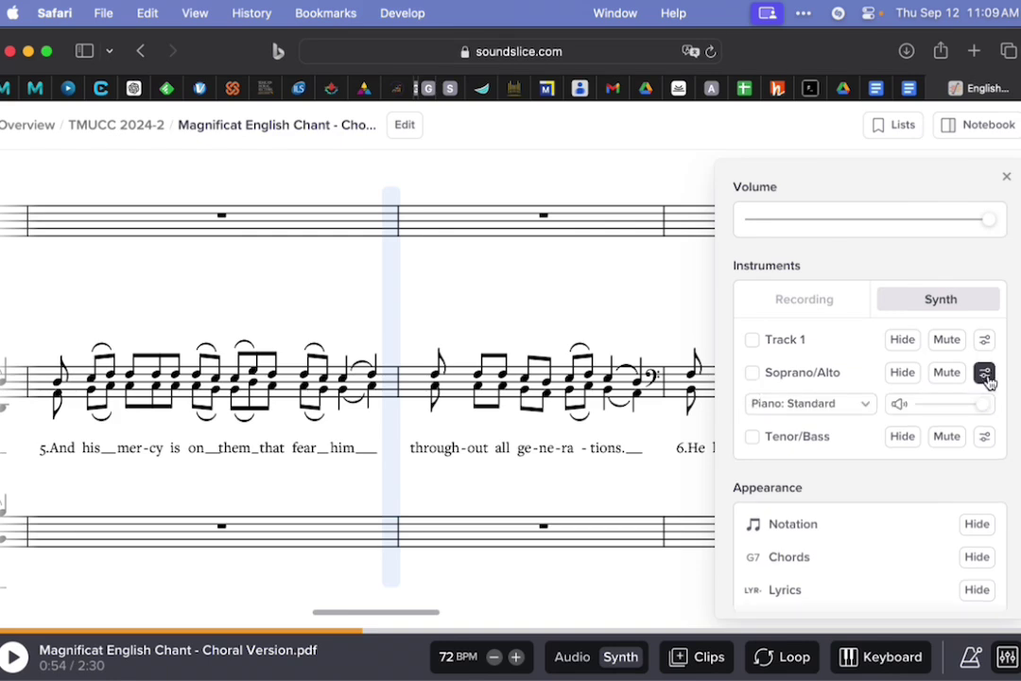
click(857, 405)
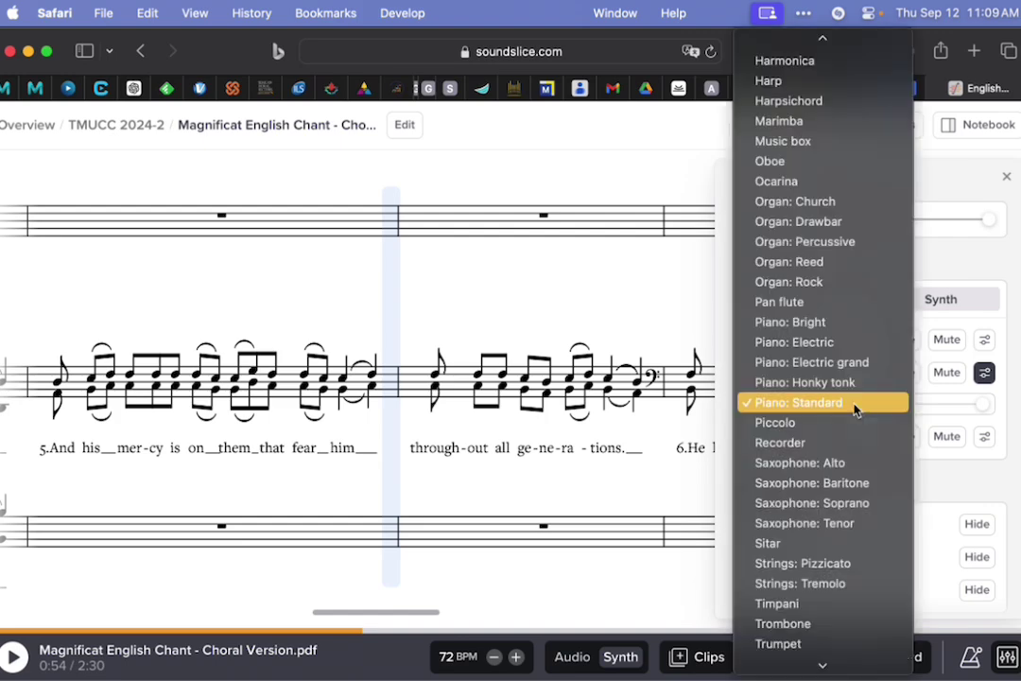
scroll(855, 408, up, 10)
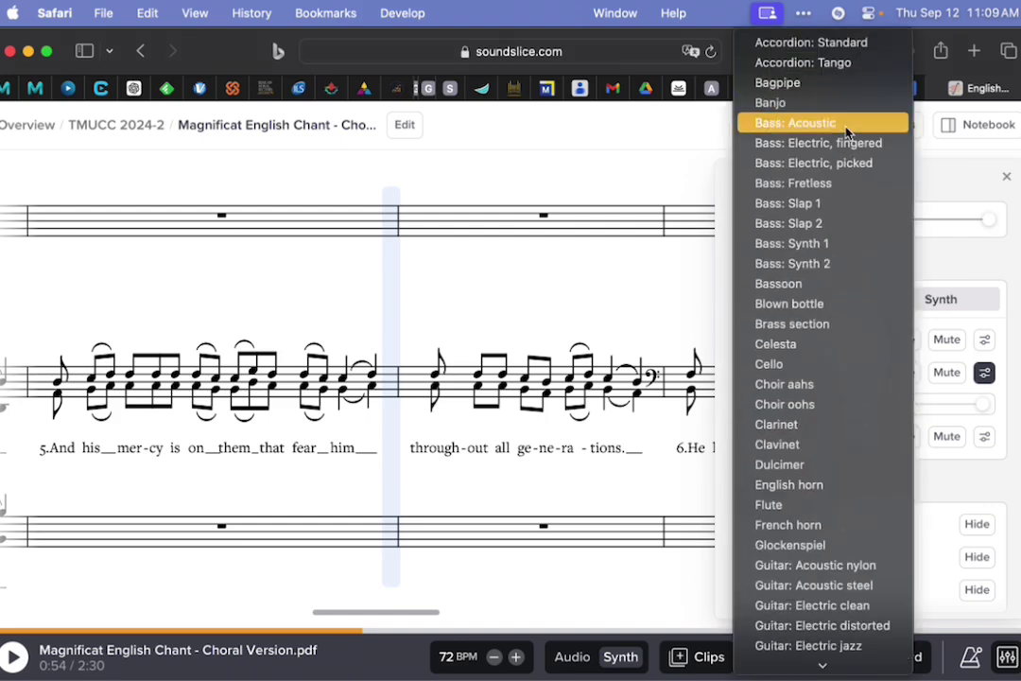
scroll(849, 343, down, 15)
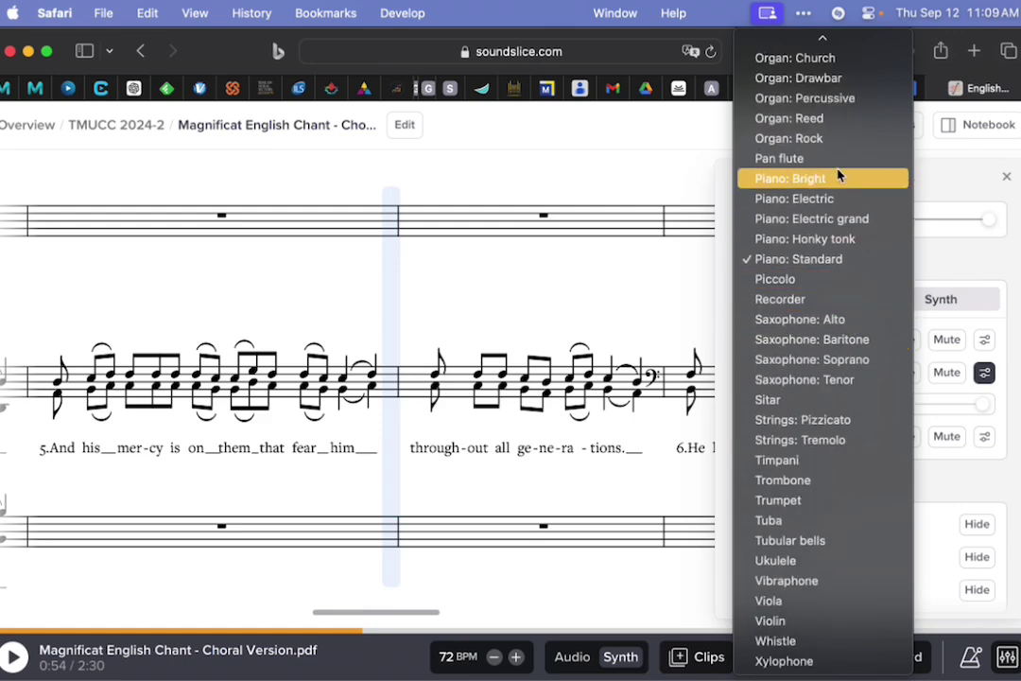
scroll(838, 176, up, 2)
click(831, 99)
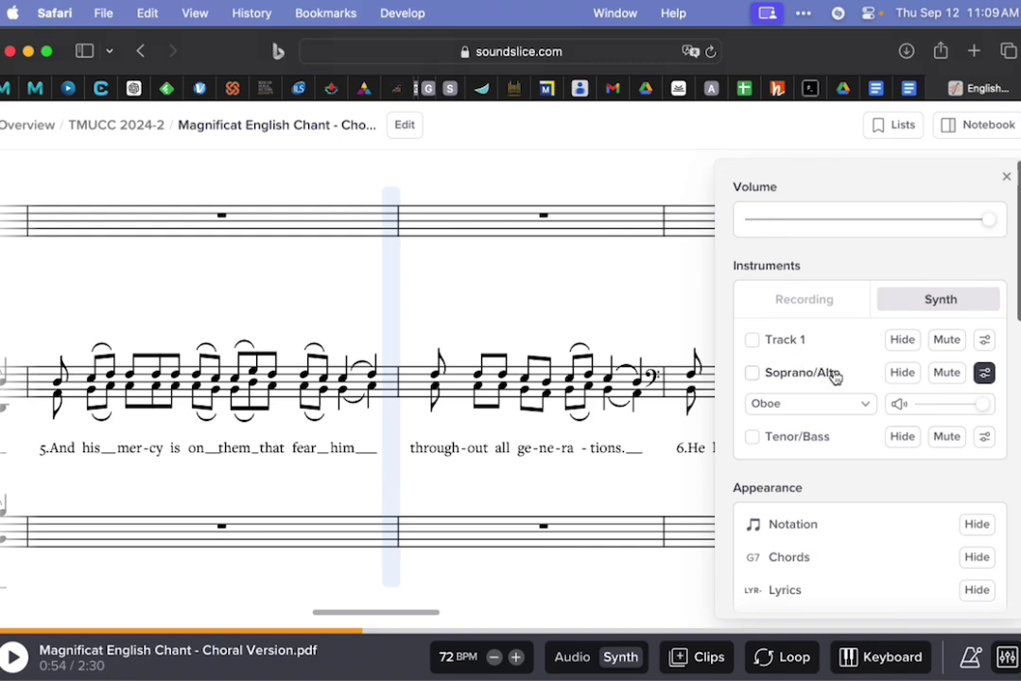
Play a short passage to hear the oboe, then scroll across the score.
click(13, 658)
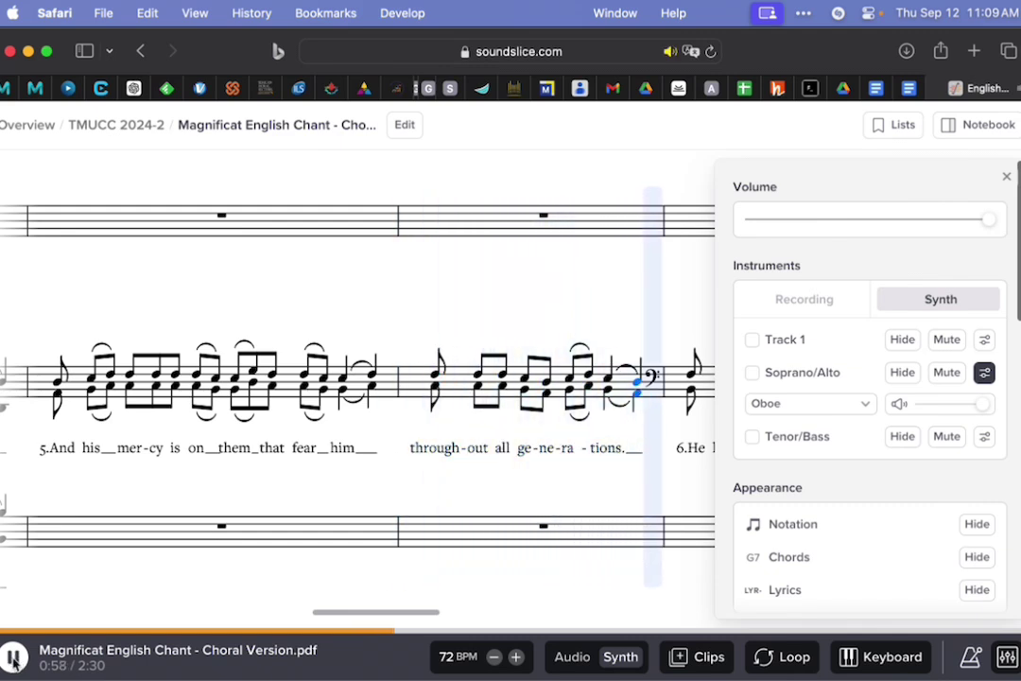
click(13, 658)
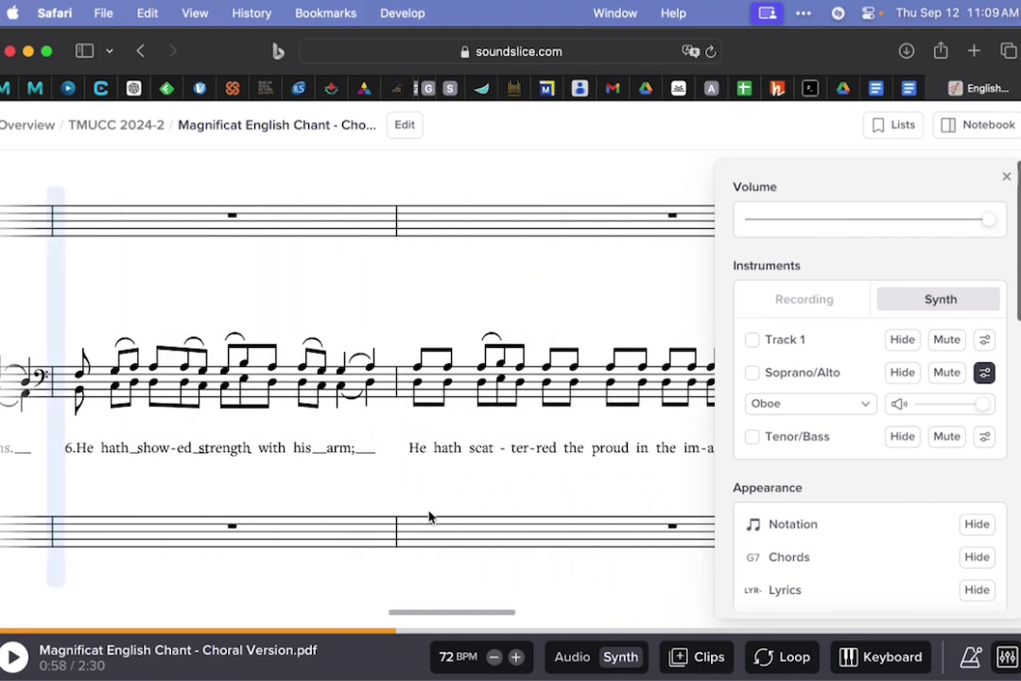
scroll(429, 517, right, 20)
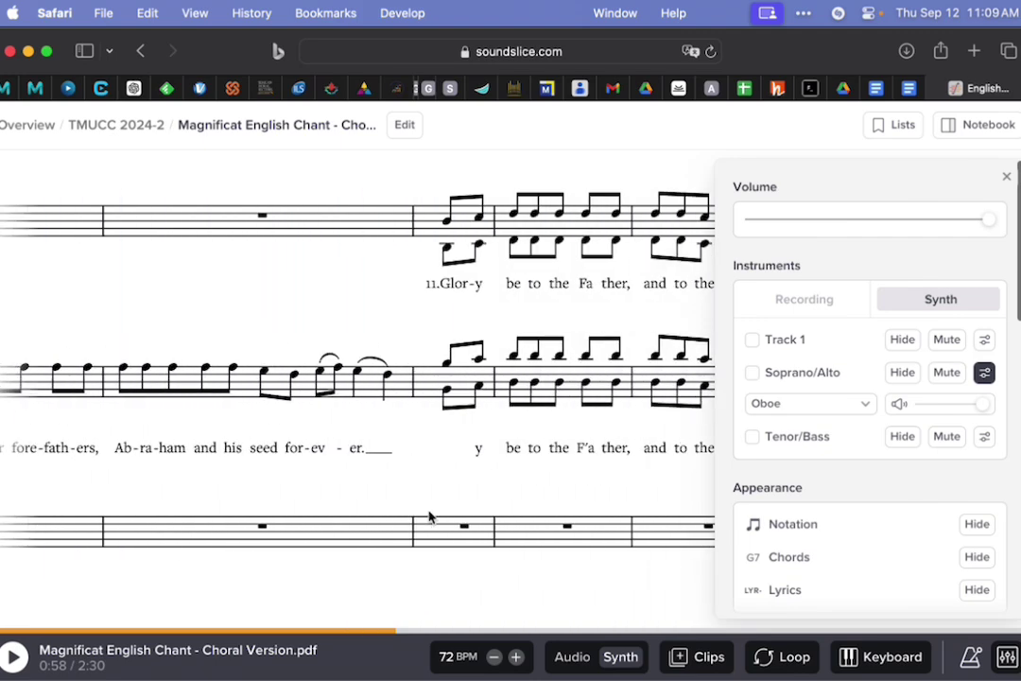
scroll(428, 517, right, 5)
scroll(425, 517, left, 10)
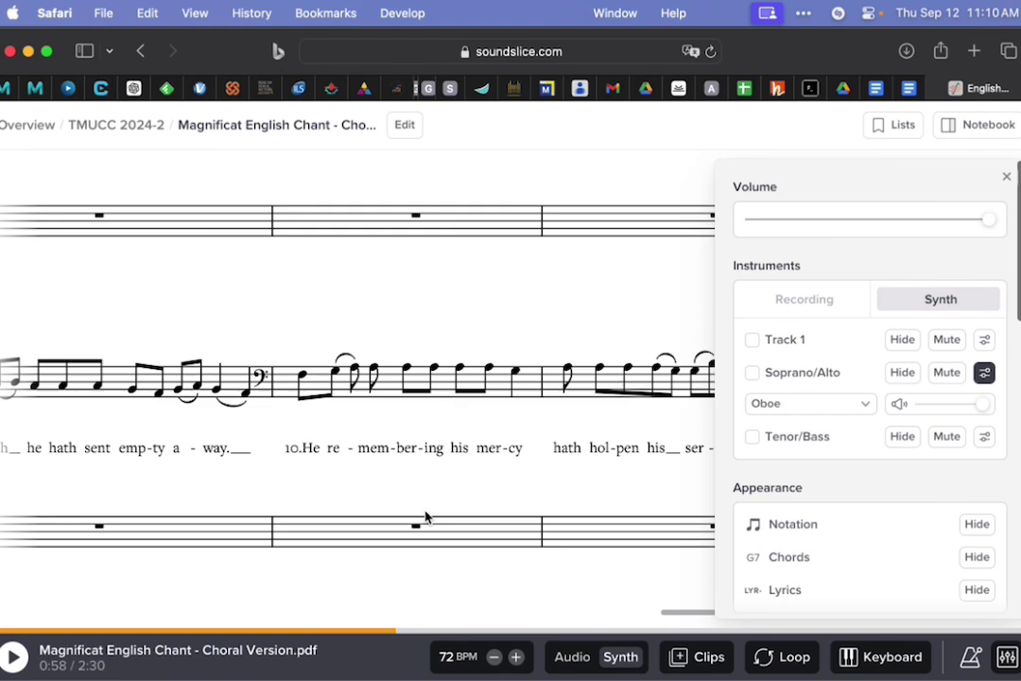
scroll(425, 517, left, 15)
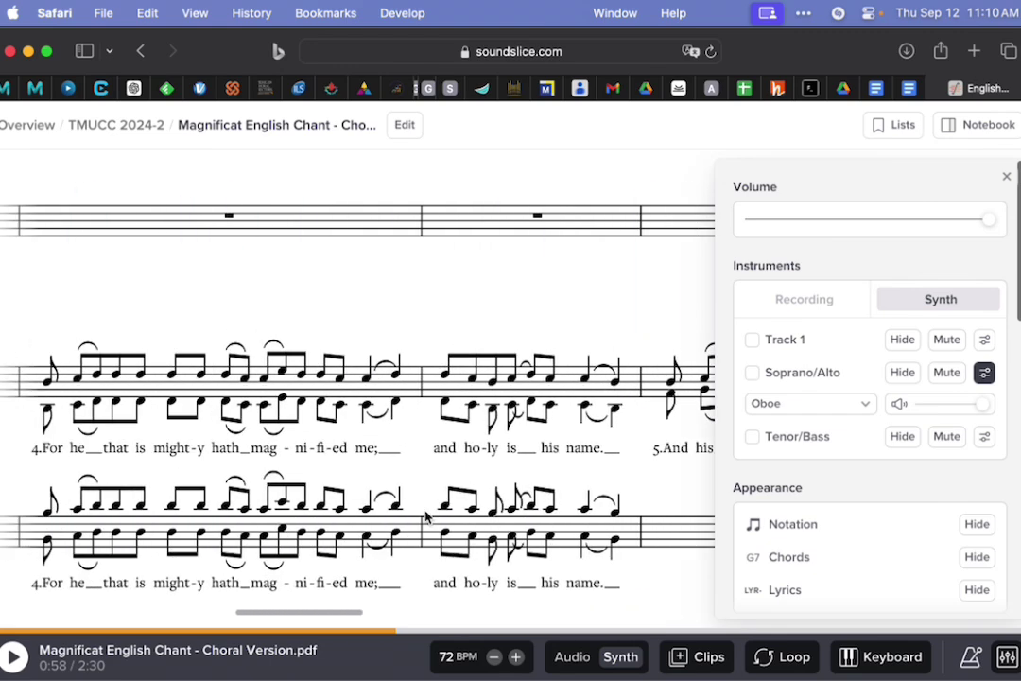
scroll(425, 516, left, 10)
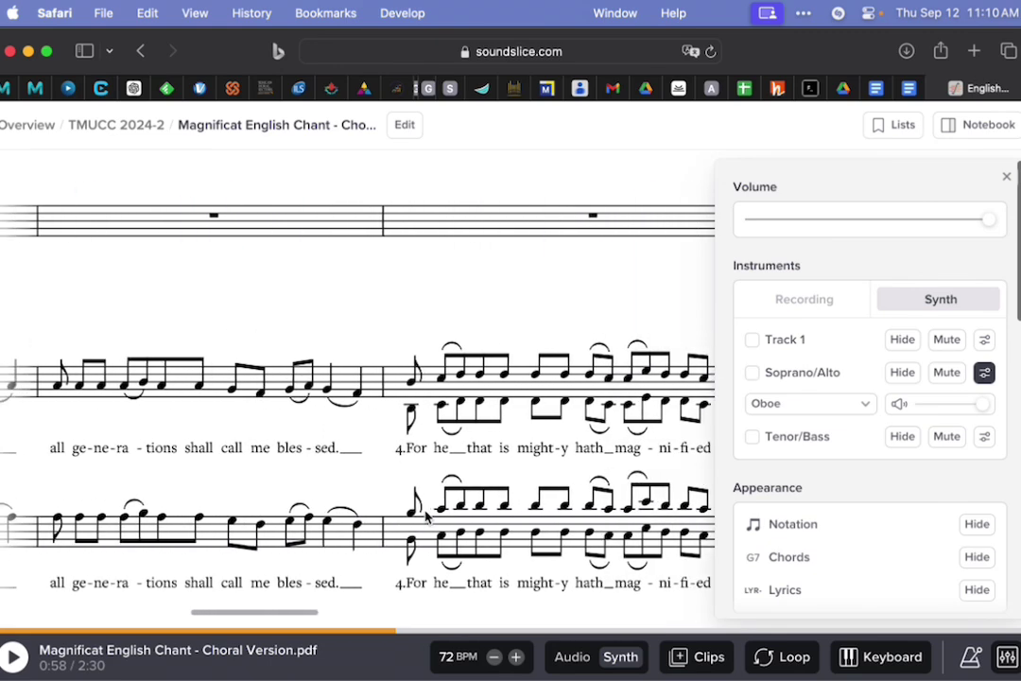
scroll(425, 515, right, 2)
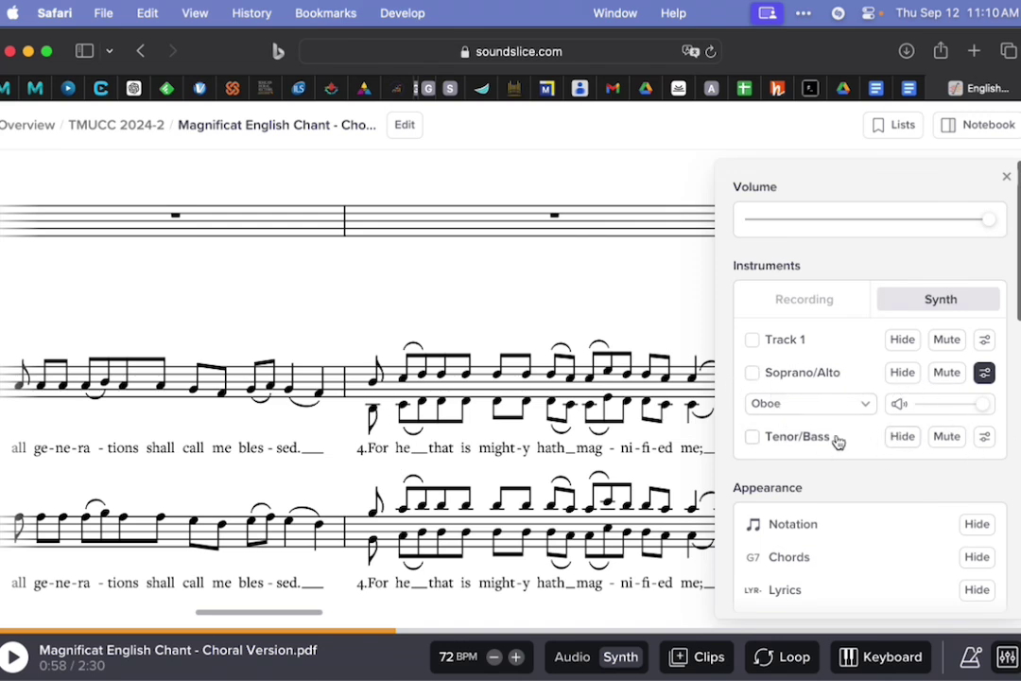
Show the Tenor/Bass instrument options and play from the start of verse 4.
click(984, 436)
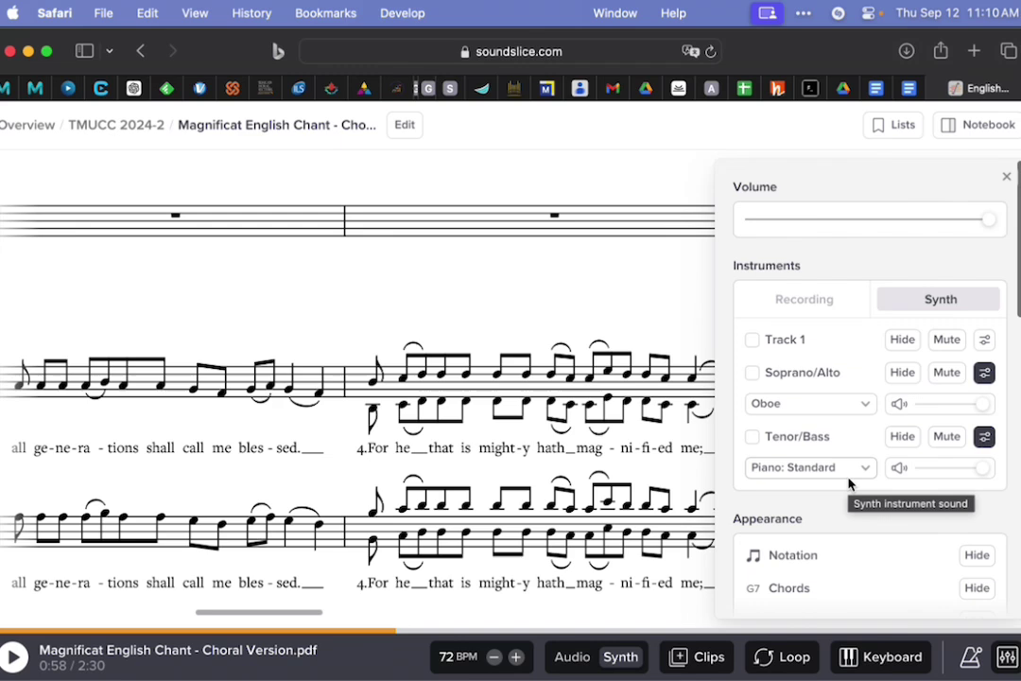
scroll(567, 416, right, 1)
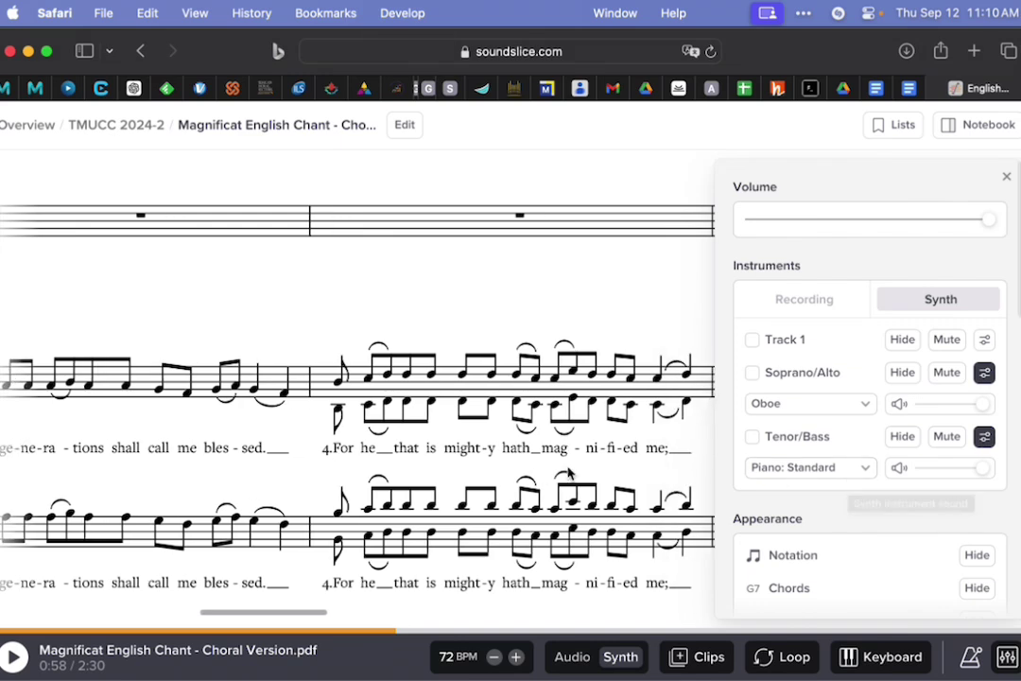
click(340, 383)
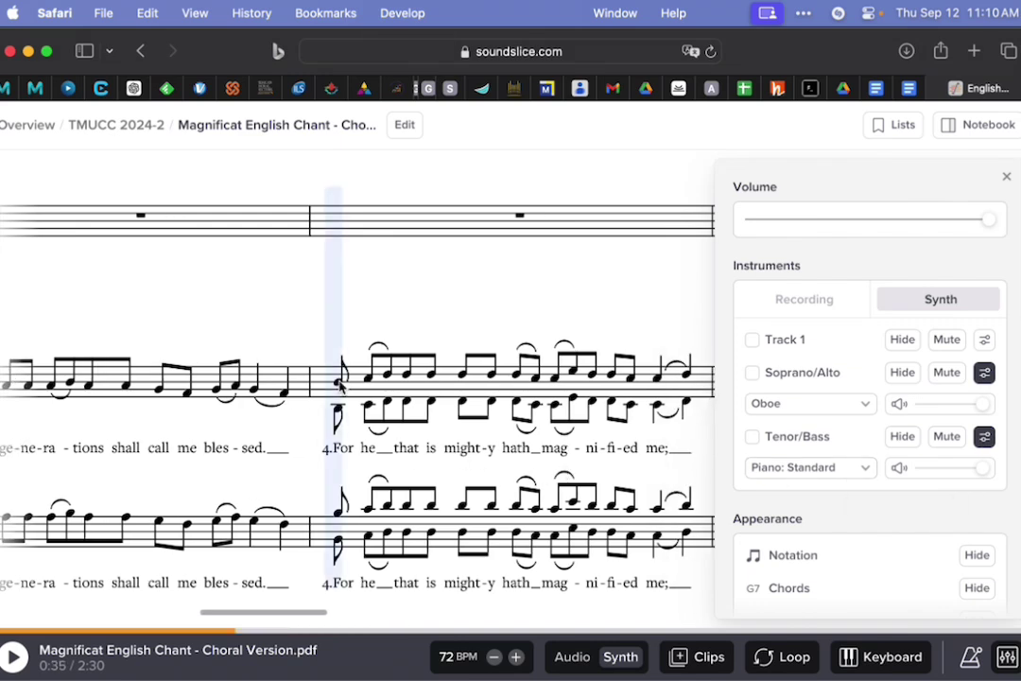
click(13, 657)
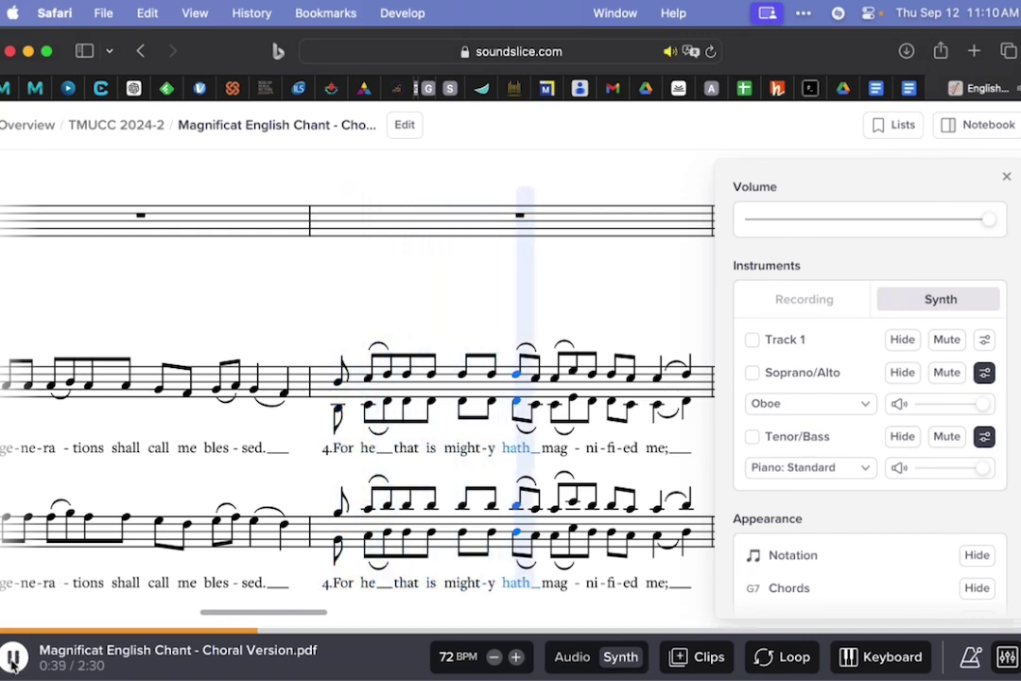
click(13, 657)
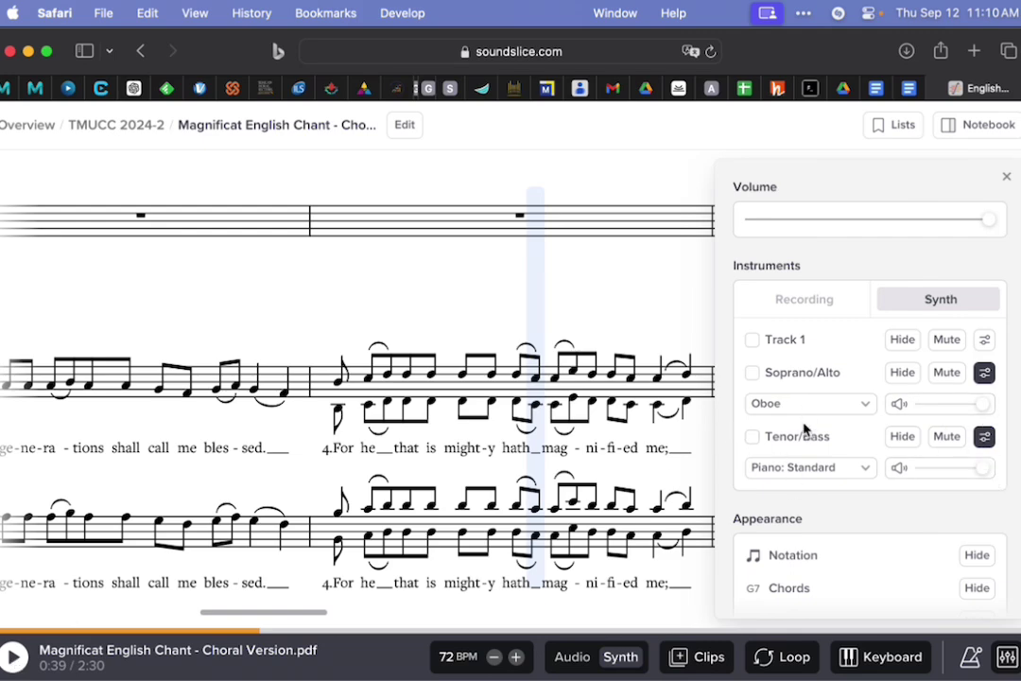
Lower the Tenor/Bass volume in stages while listening, then raise it back to full.
drag(983, 468, 941, 475)
drag(941, 476, 950, 476)
click(15, 656)
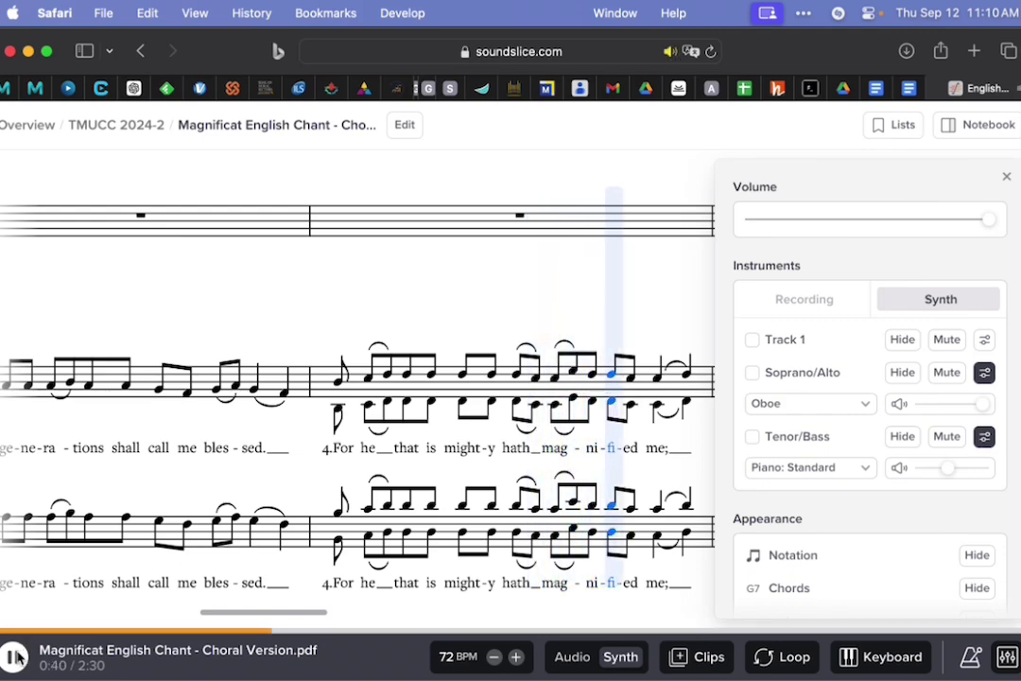
click(14, 657)
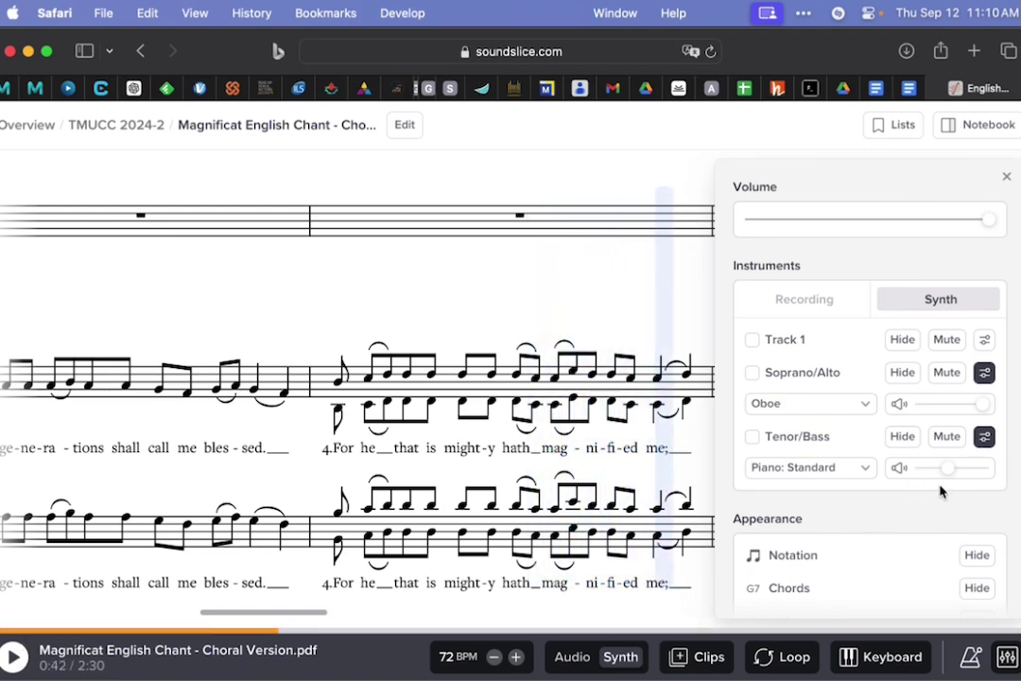
drag(946, 471, 926, 473)
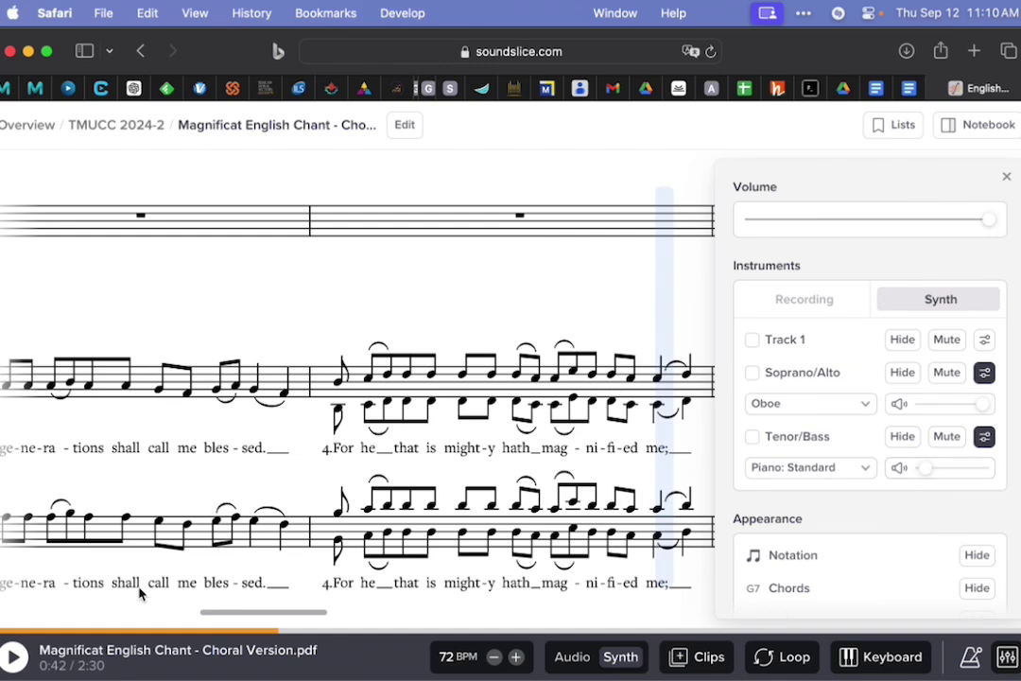
click(21, 657)
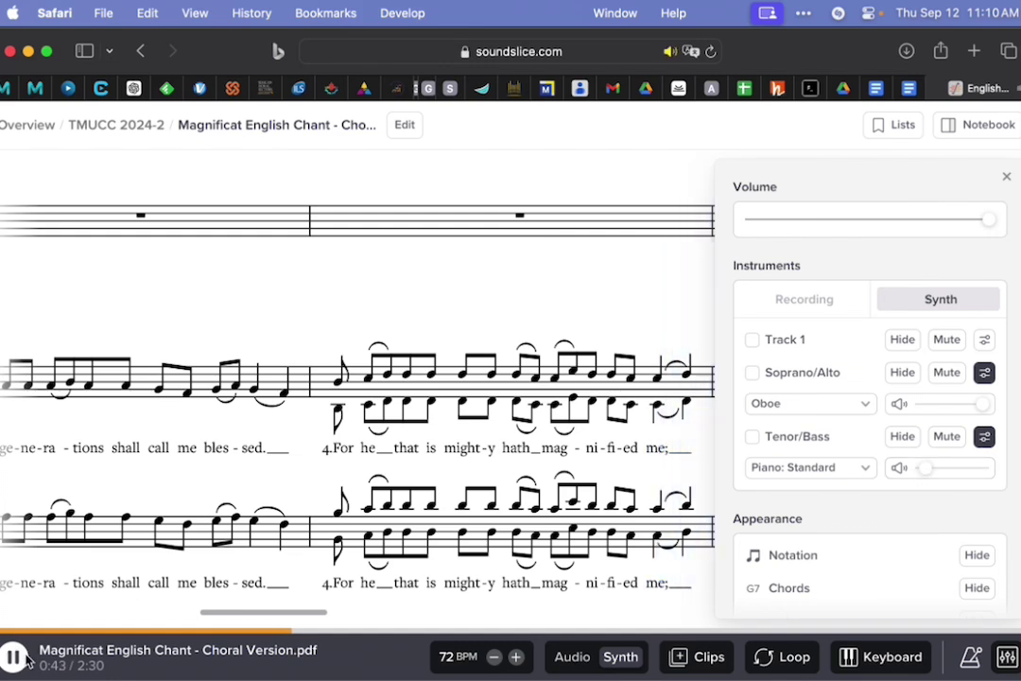
click(16, 656)
drag(926, 479, 1003, 481)
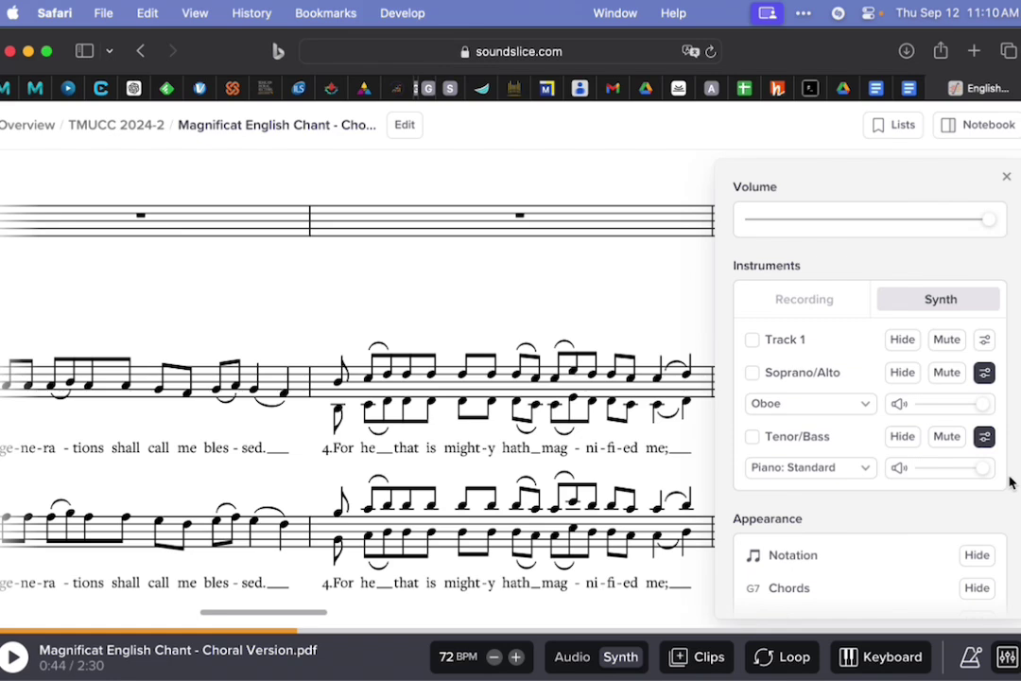
Mute Tenor/Bass, play verse 4 without it, then unmute it.
click(946, 440)
click(288, 327)
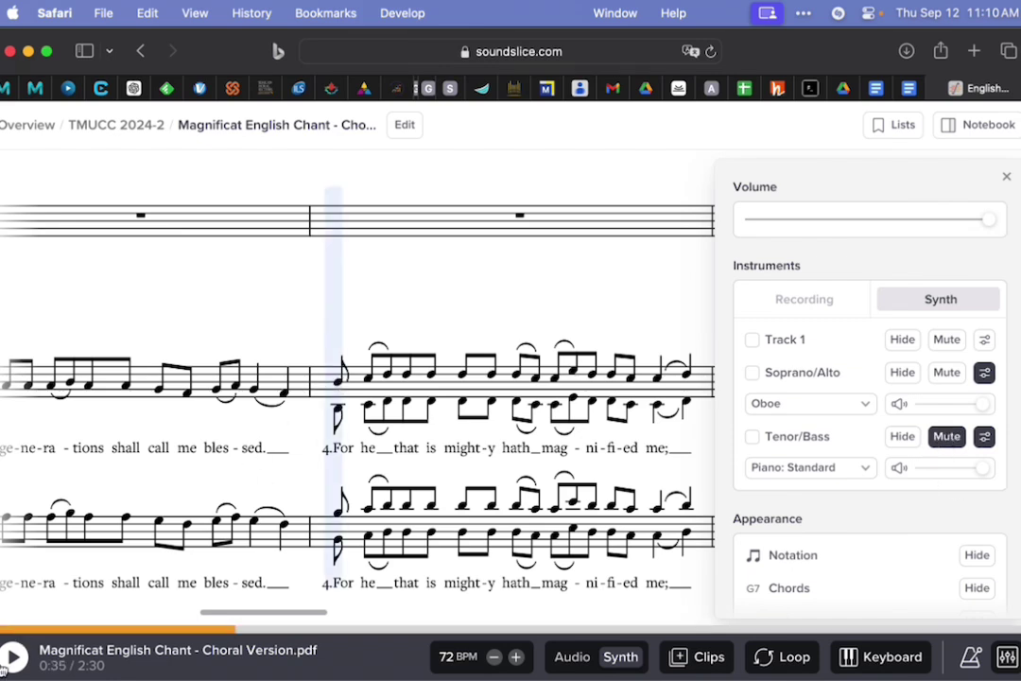
click(12, 657)
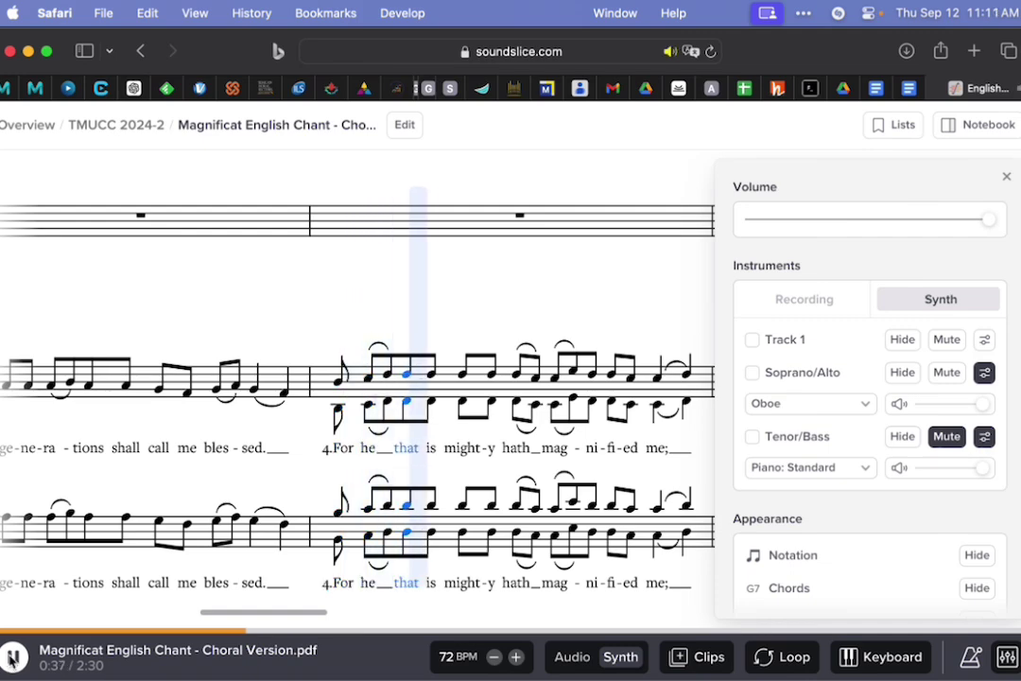
click(12, 657)
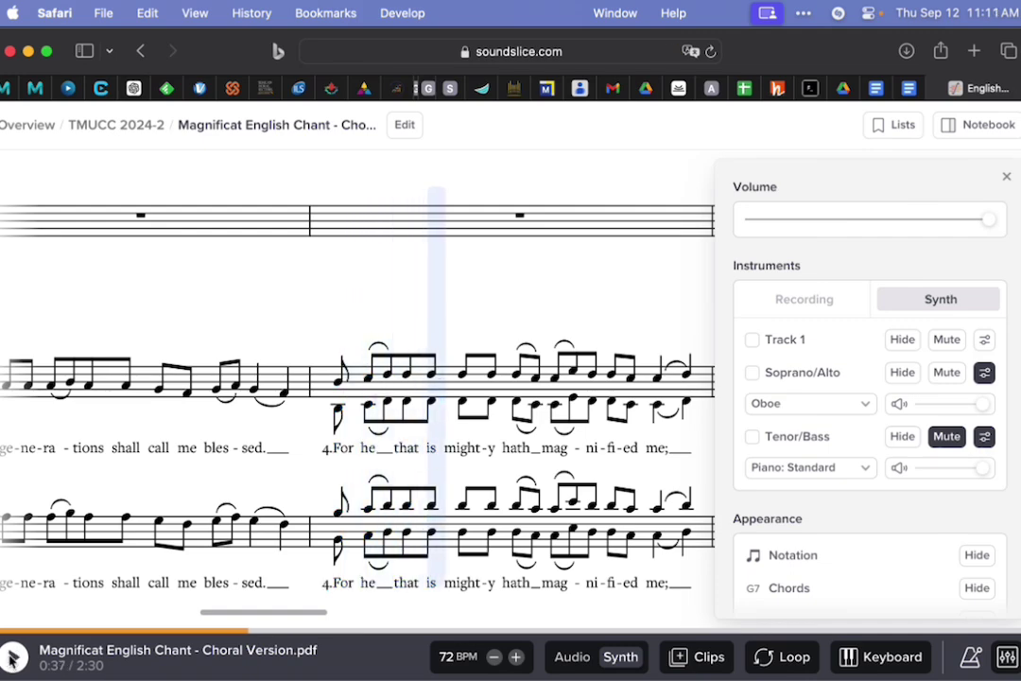
click(950, 439)
Hide the Tenor/Bass and Track 1 staves, then show both again.
click(903, 440)
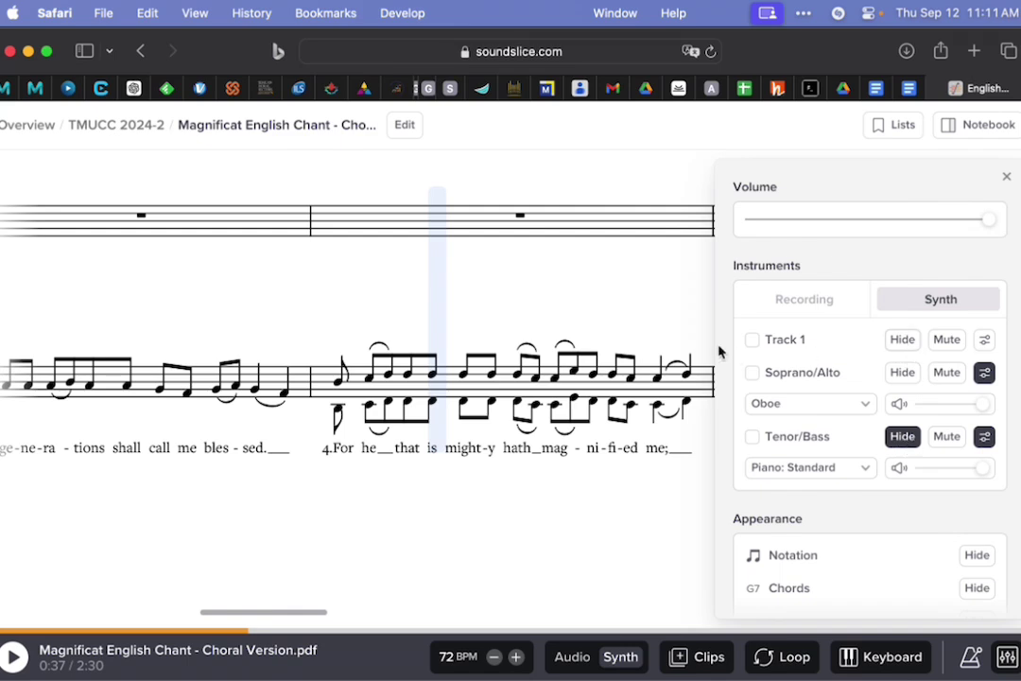
click(903, 342)
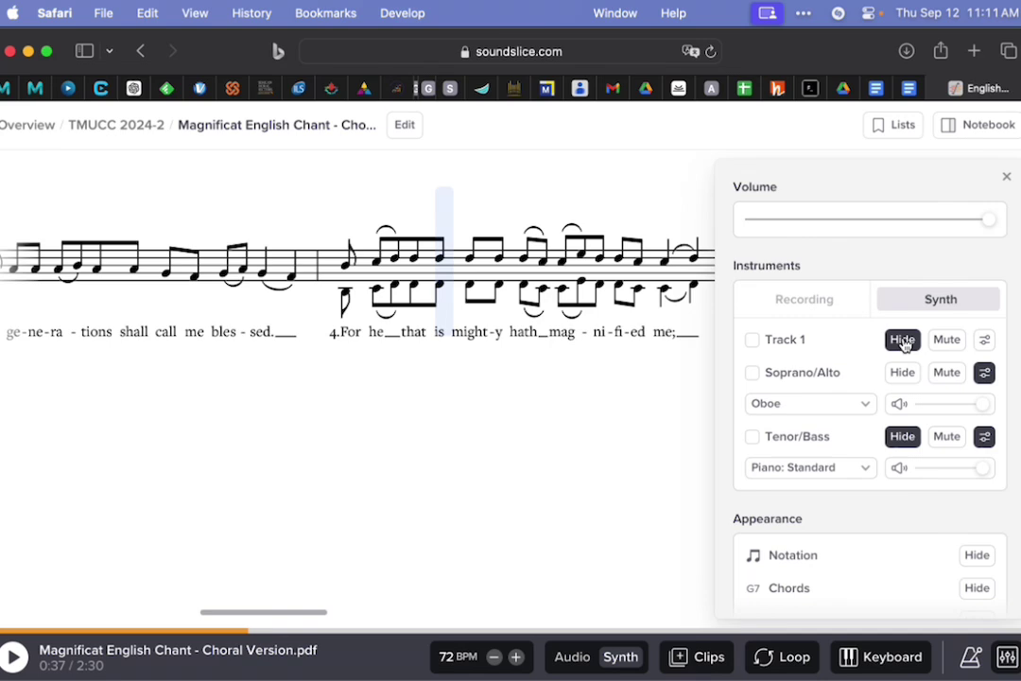
click(903, 341)
click(903, 438)
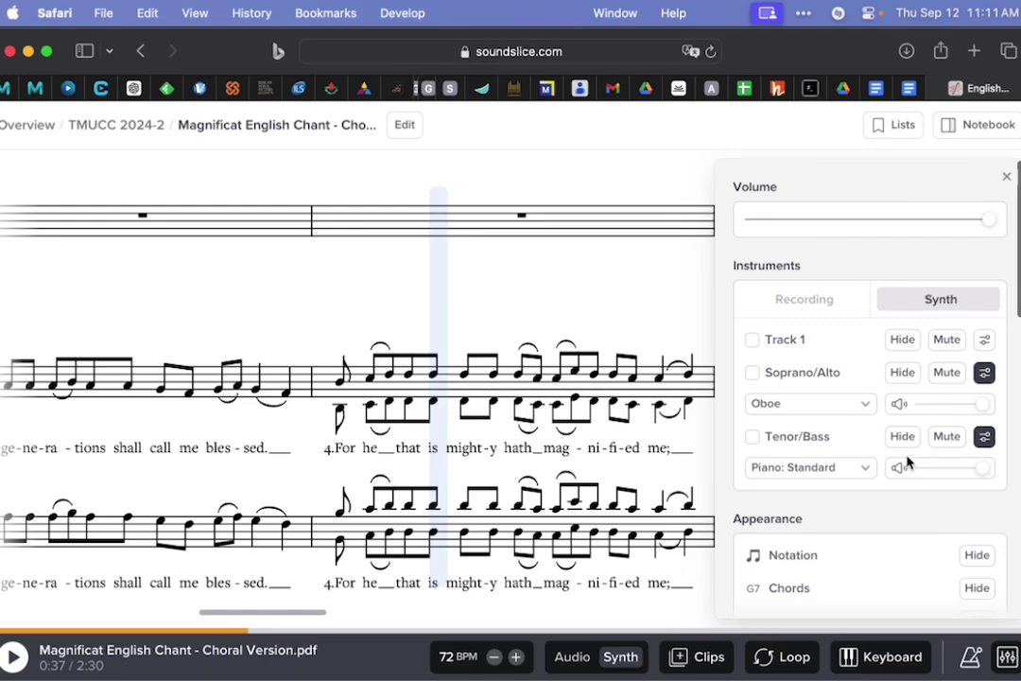
Change the Soprano/Alto instrument back from Oboe to Piano: Standard.
click(865, 408)
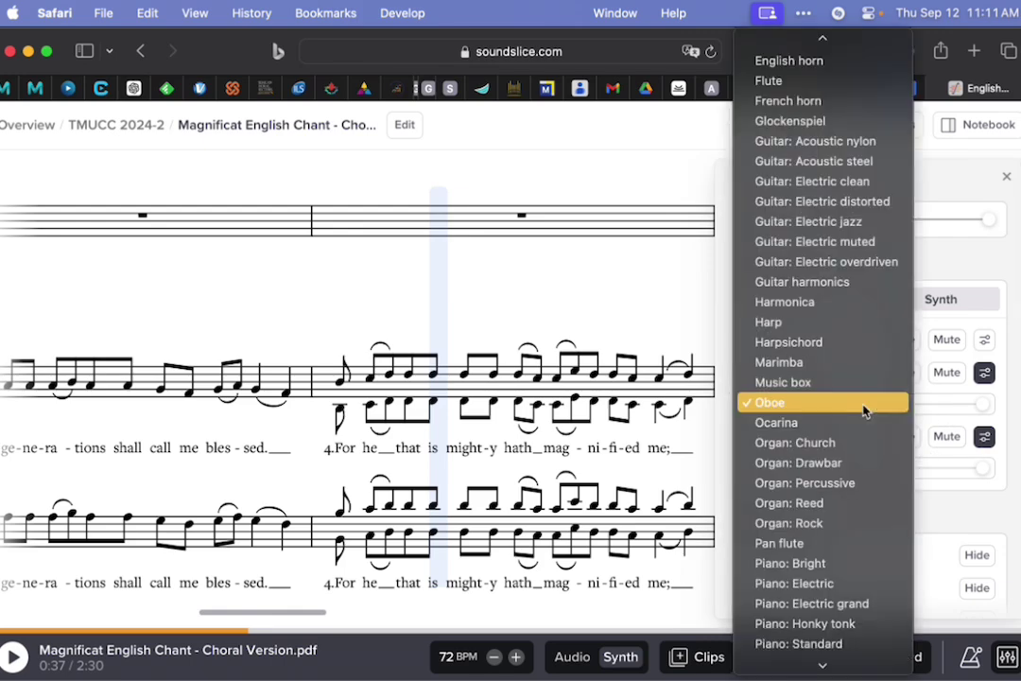
scroll(865, 410, down, 1)
scroll(864, 409, down, 5)
scroll(856, 402, up, 2)
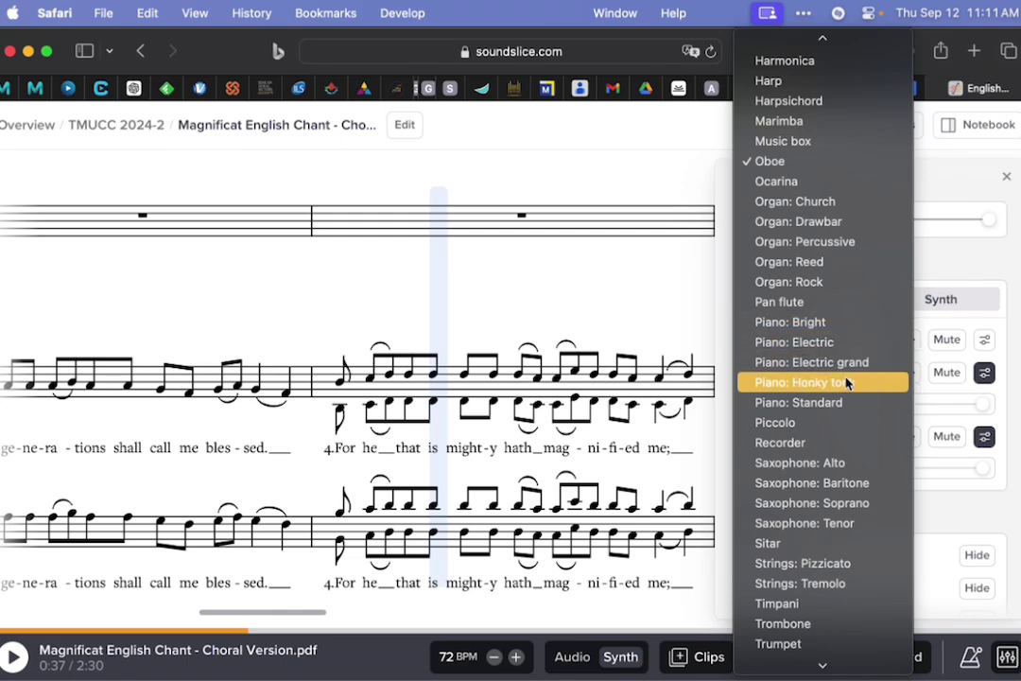
click(841, 403)
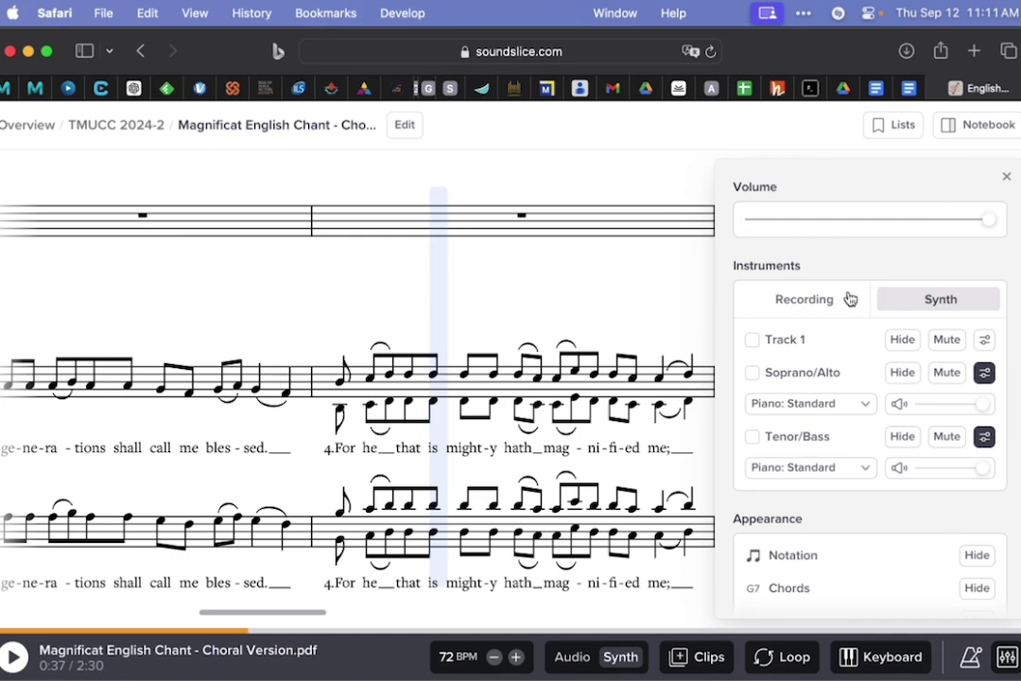
Switch playback to the uploaded audio recording and scroll the score to verse 4.
click(814, 300)
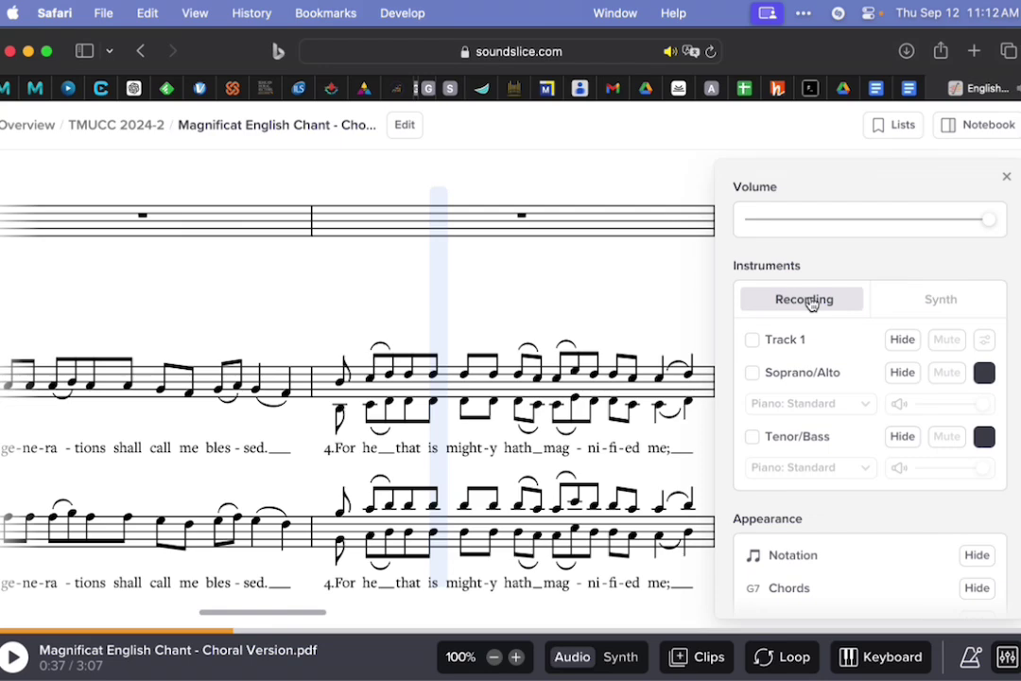
scroll(474, 411, left, 10)
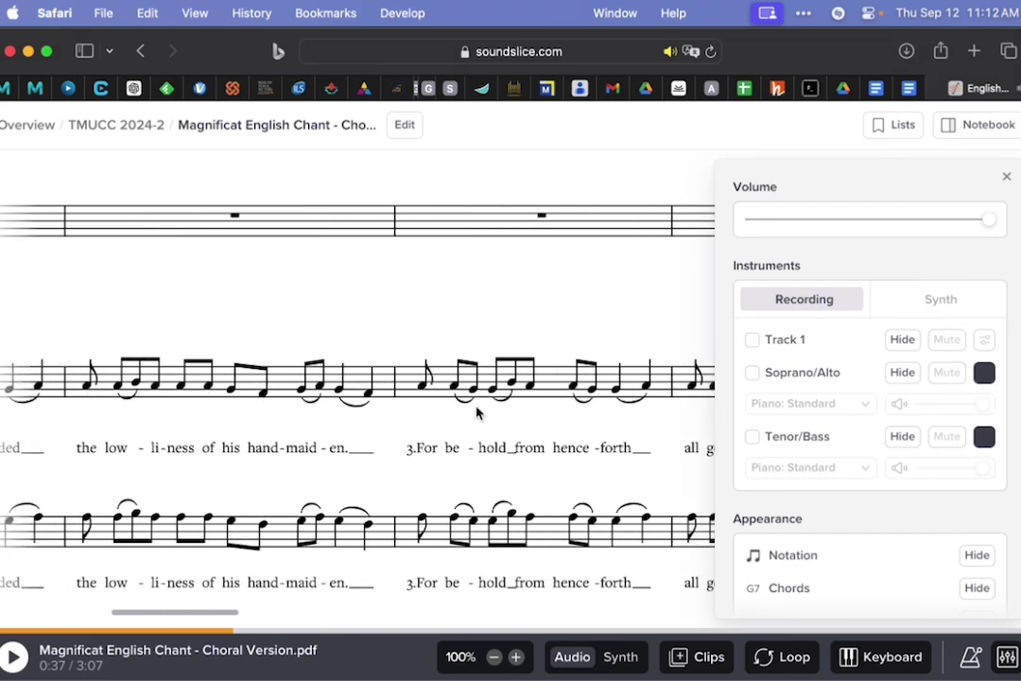
scroll(476, 411, right, 10)
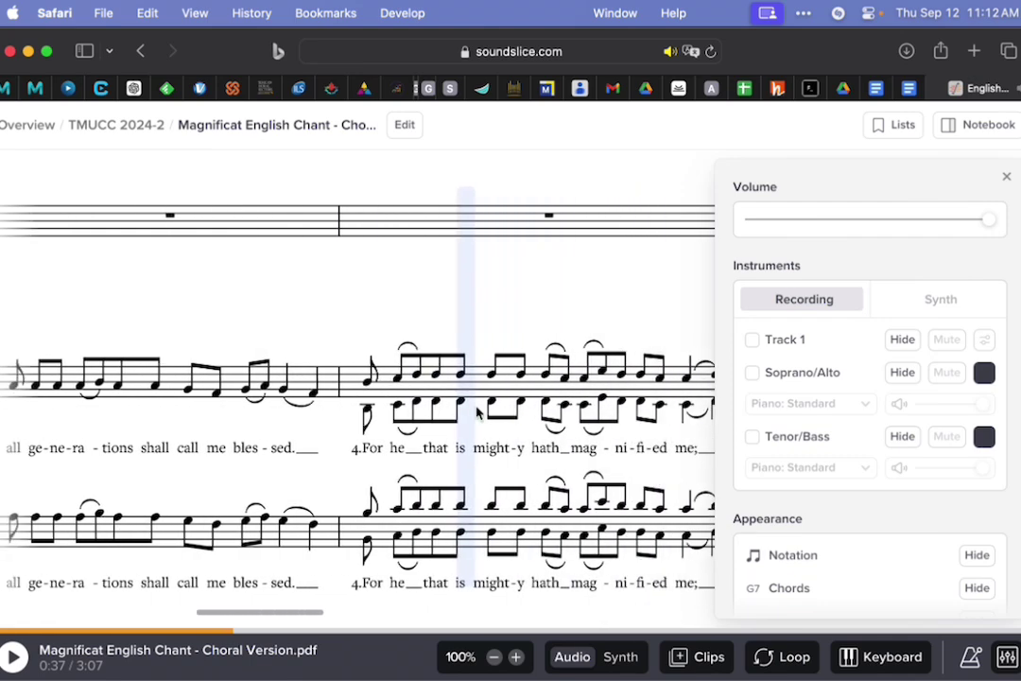
scroll(479, 412, right, 3)
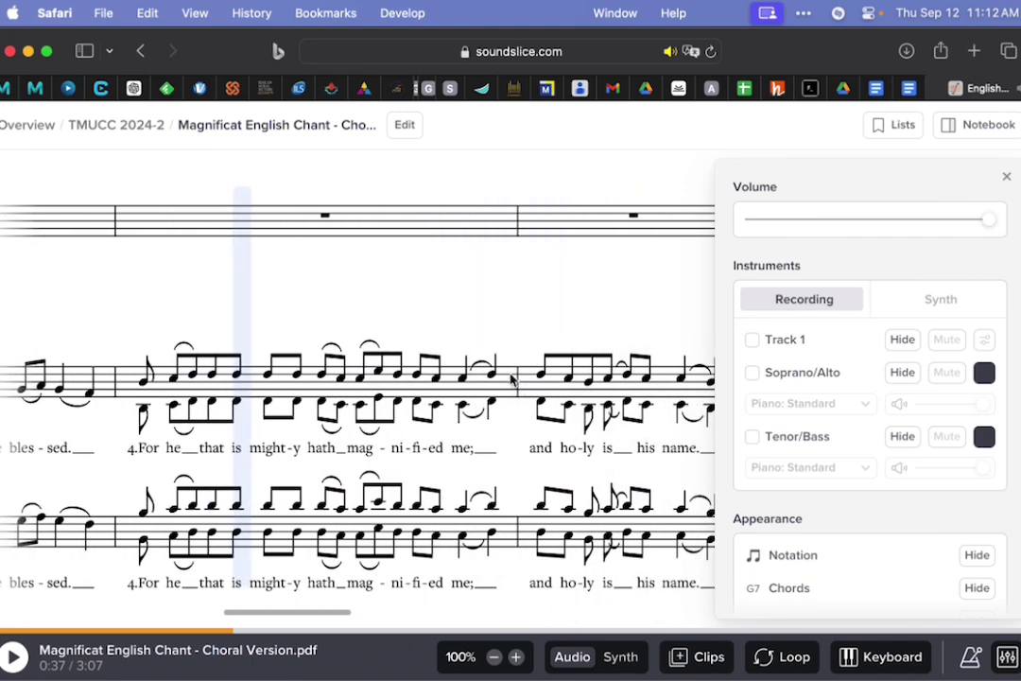
scroll(517, 401, right, 6)
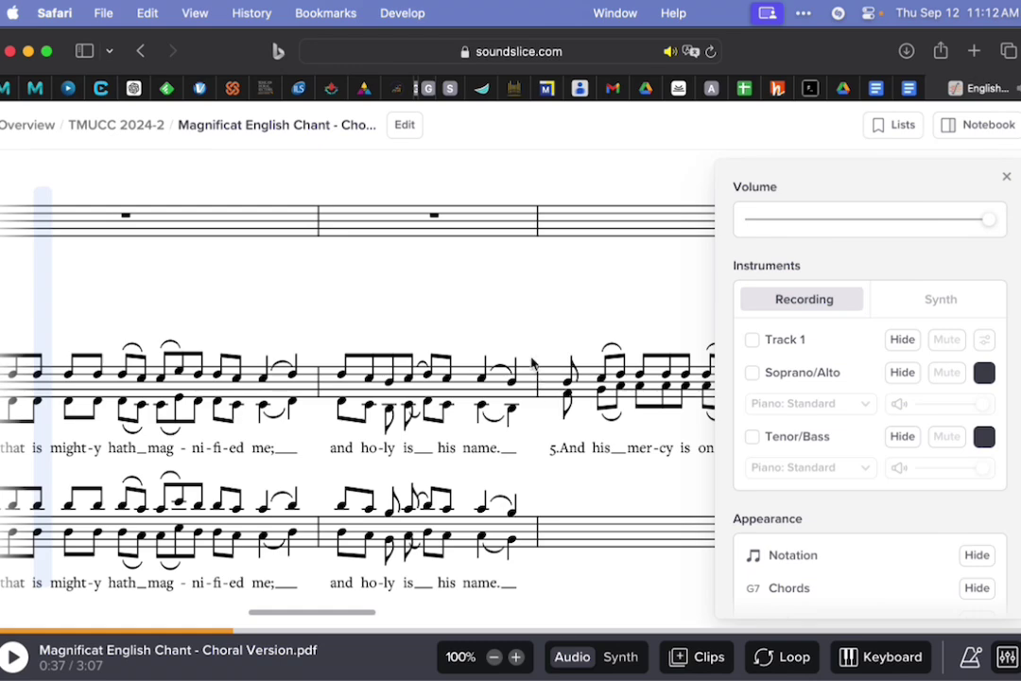
scroll(536, 396, left, 4)
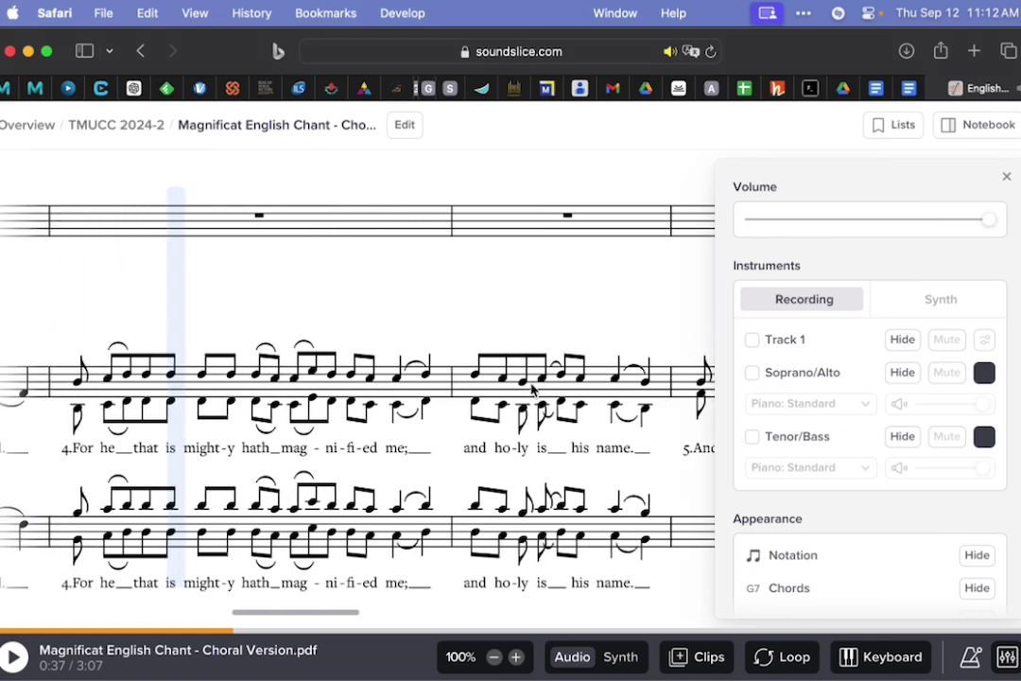
Play verse 4 on the synth instruments through 'and holy is', then switch back to the audio recording.
click(923, 300)
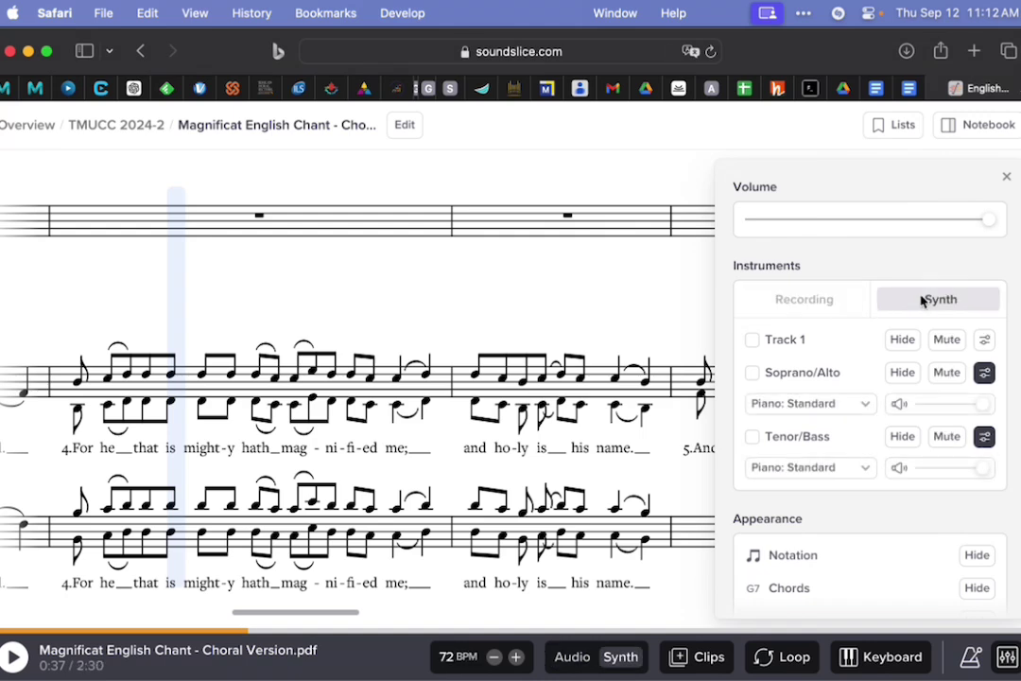
click(350, 381)
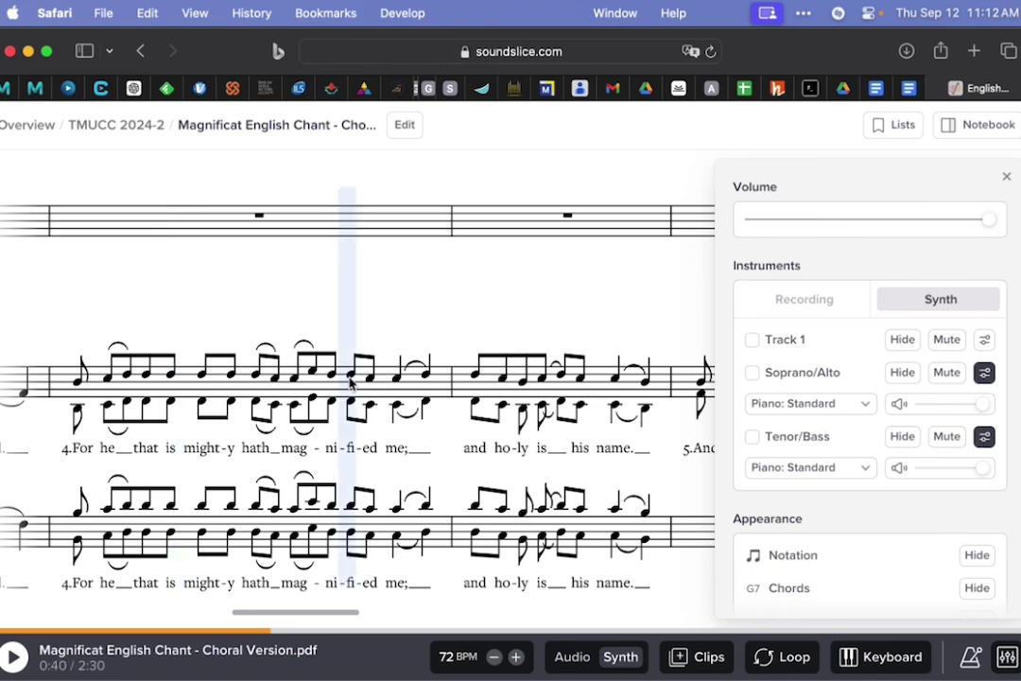
click(13, 656)
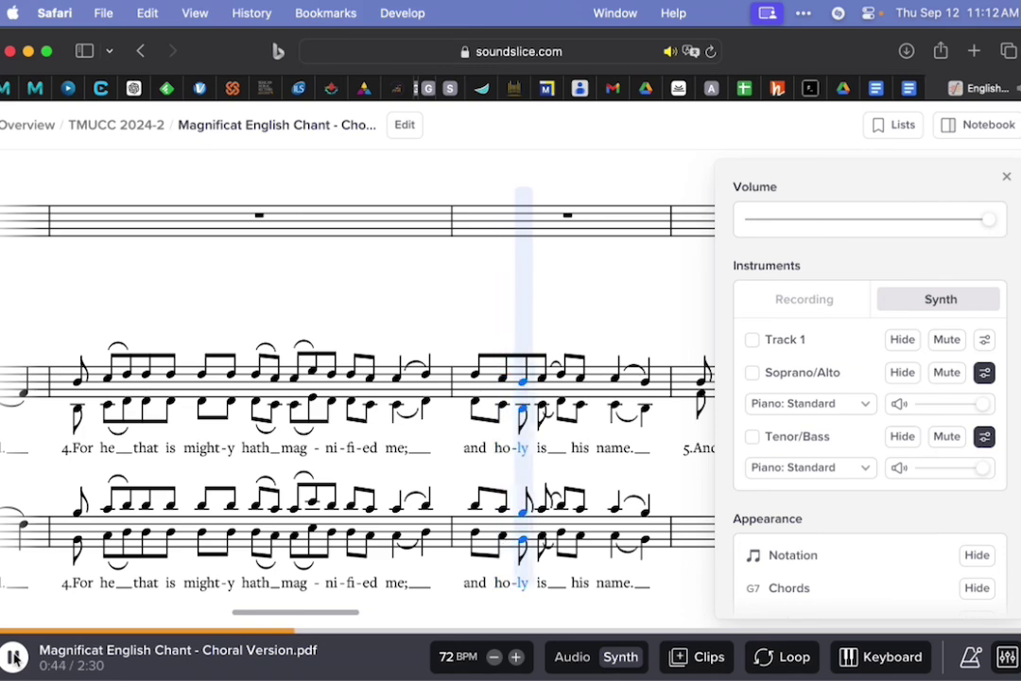
click(14, 656)
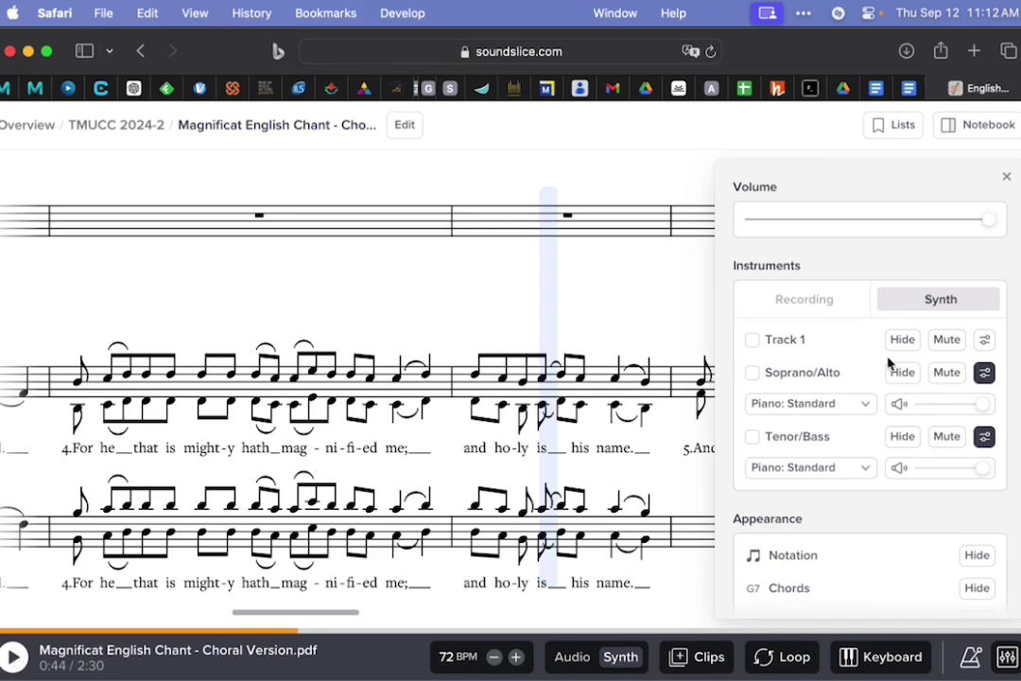
click(821, 299)
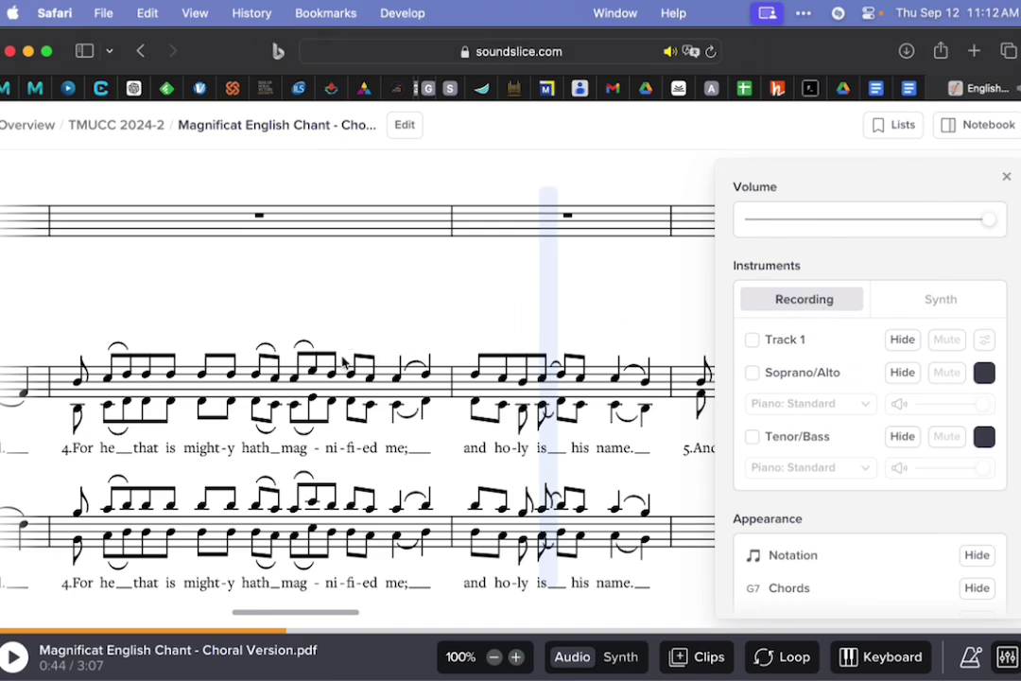
Play the audio recording briefly from a note in verse 4, then pause.
click(295, 381)
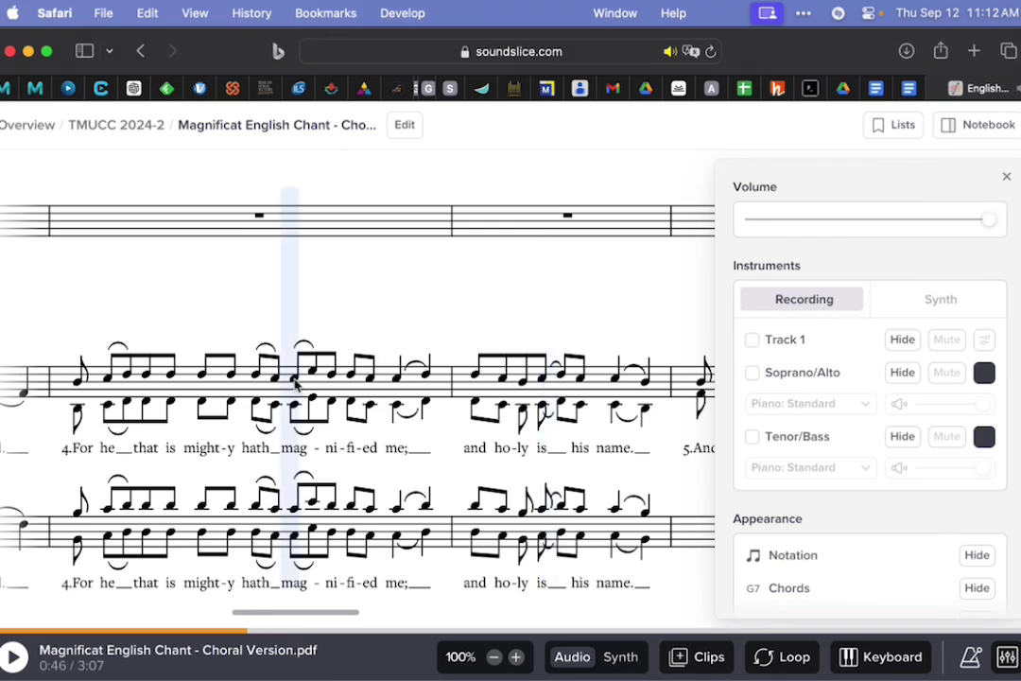
click(13, 656)
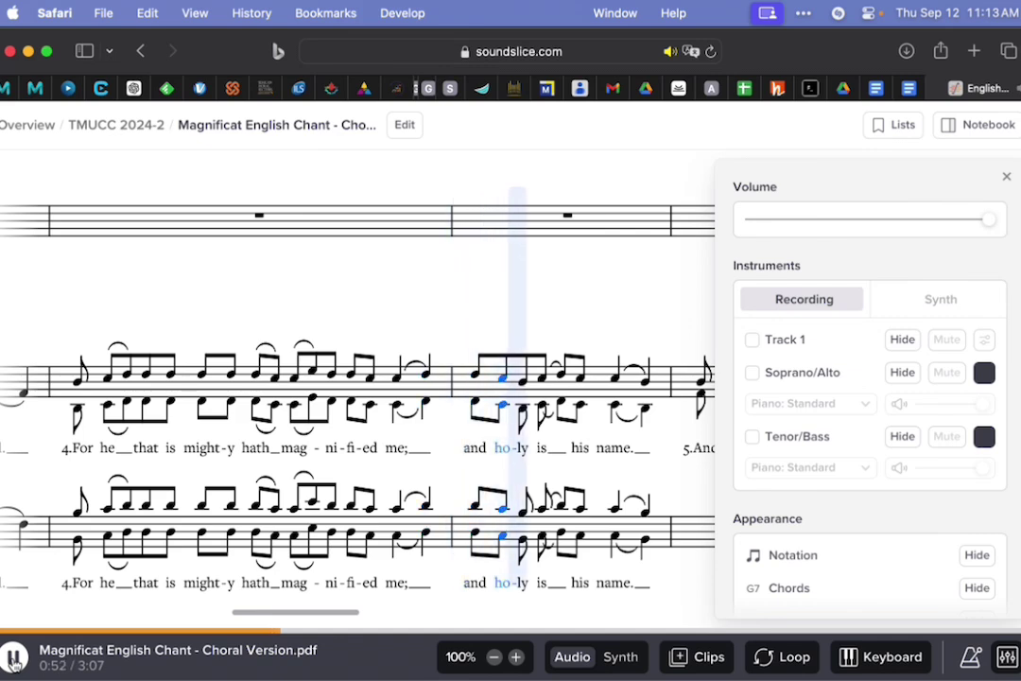
click(13, 662)
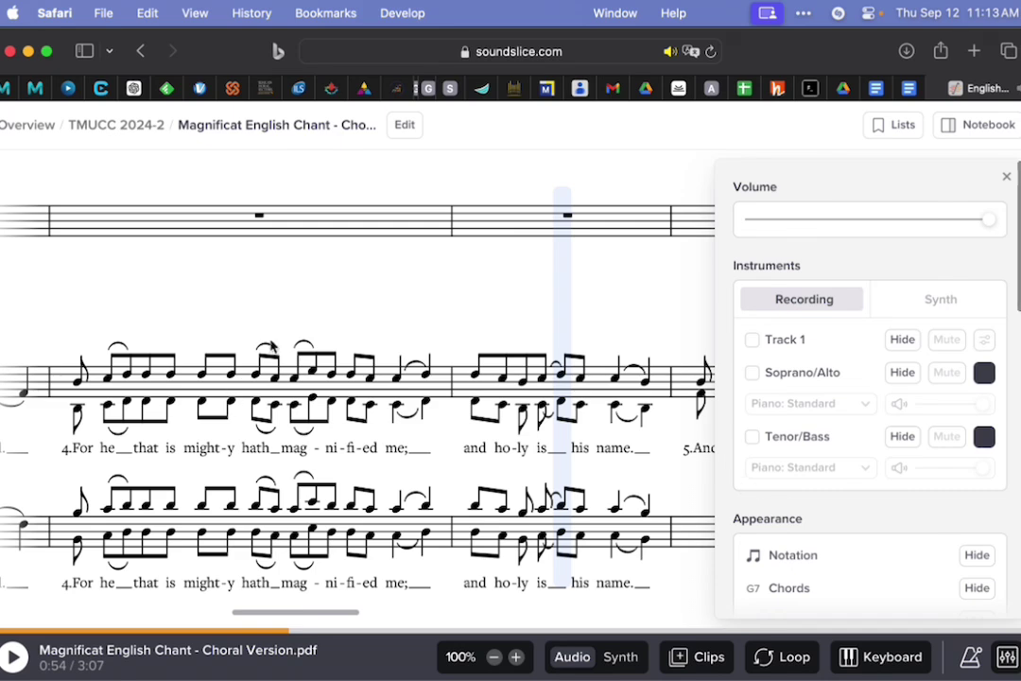
Replay the recording from the first note of verse 4, pausing at 0:53.
click(78, 383)
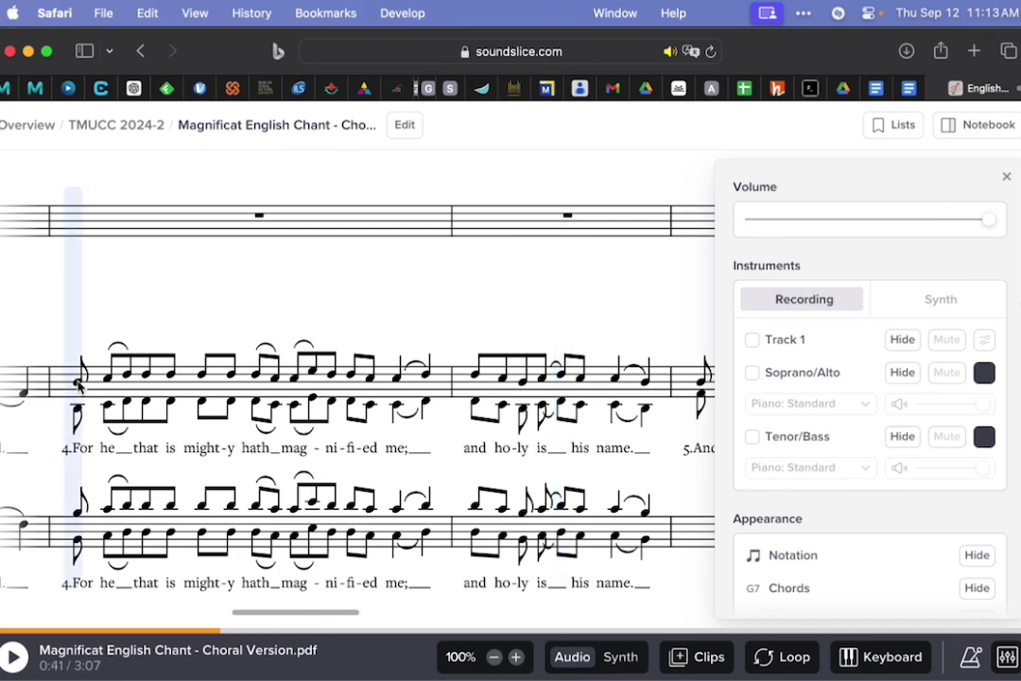
click(14, 656)
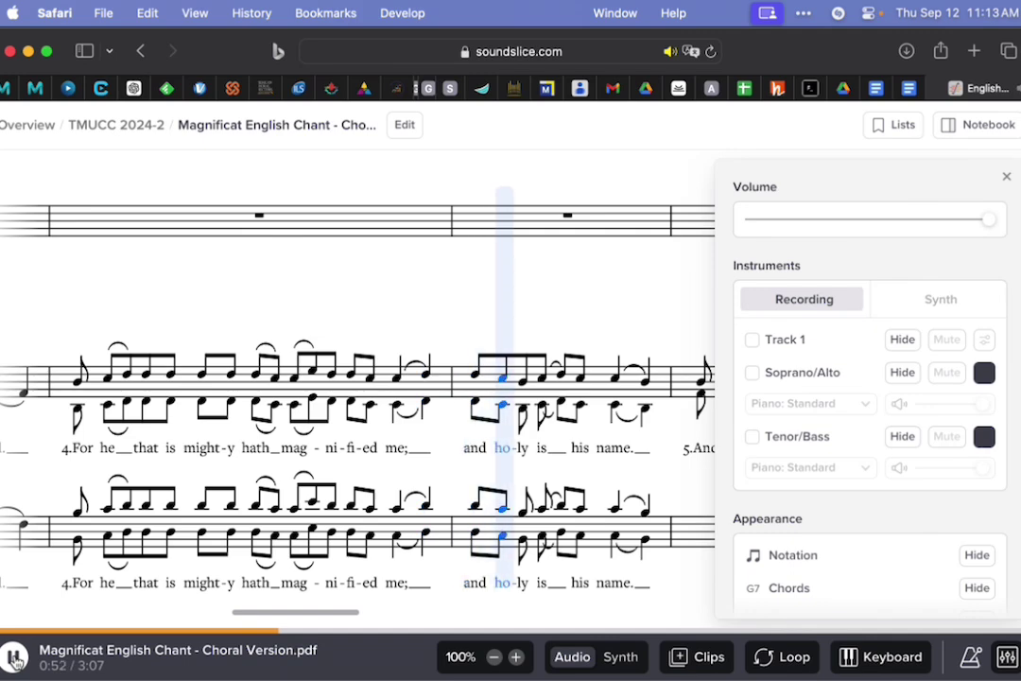
click(14, 658)
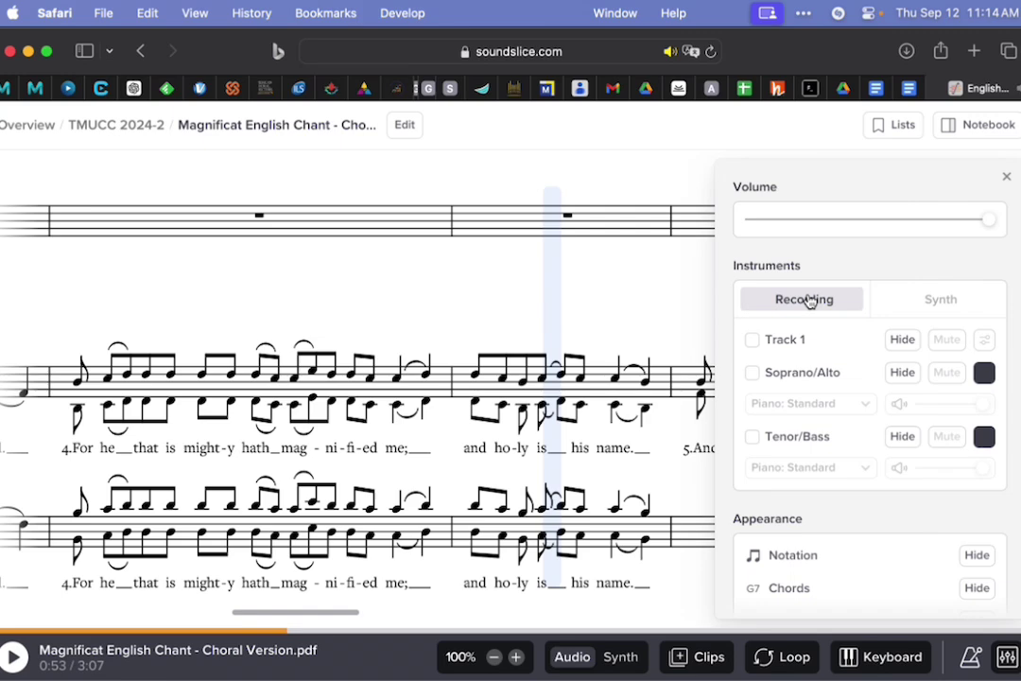
Toggle to synth and back to the recording, close the mixer, and play on to 0:55.
click(938, 301)
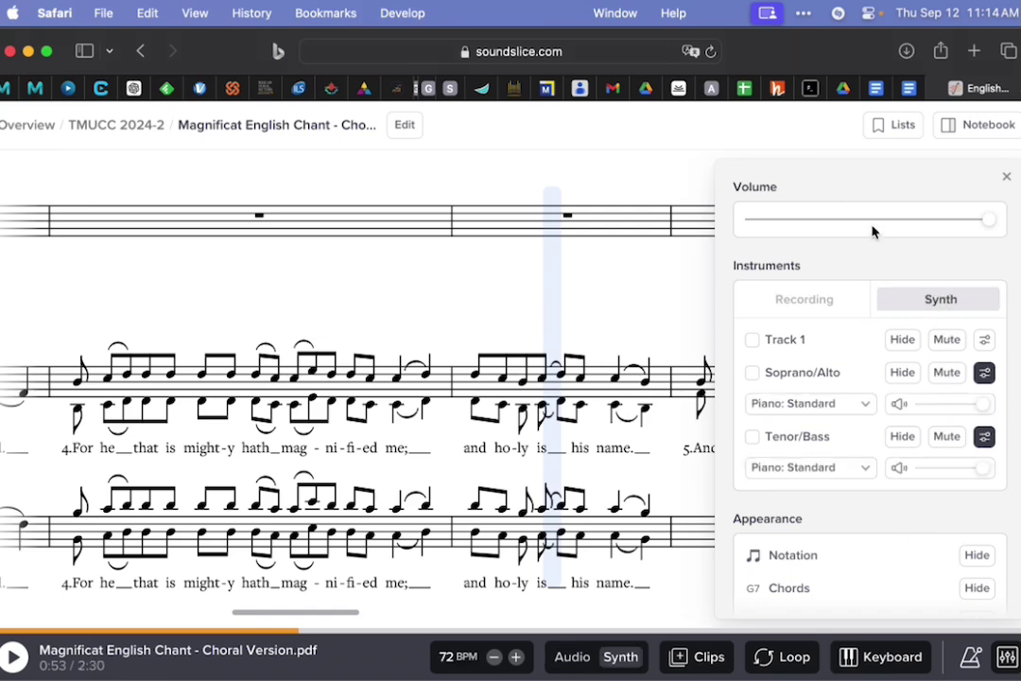
click(804, 301)
click(1008, 659)
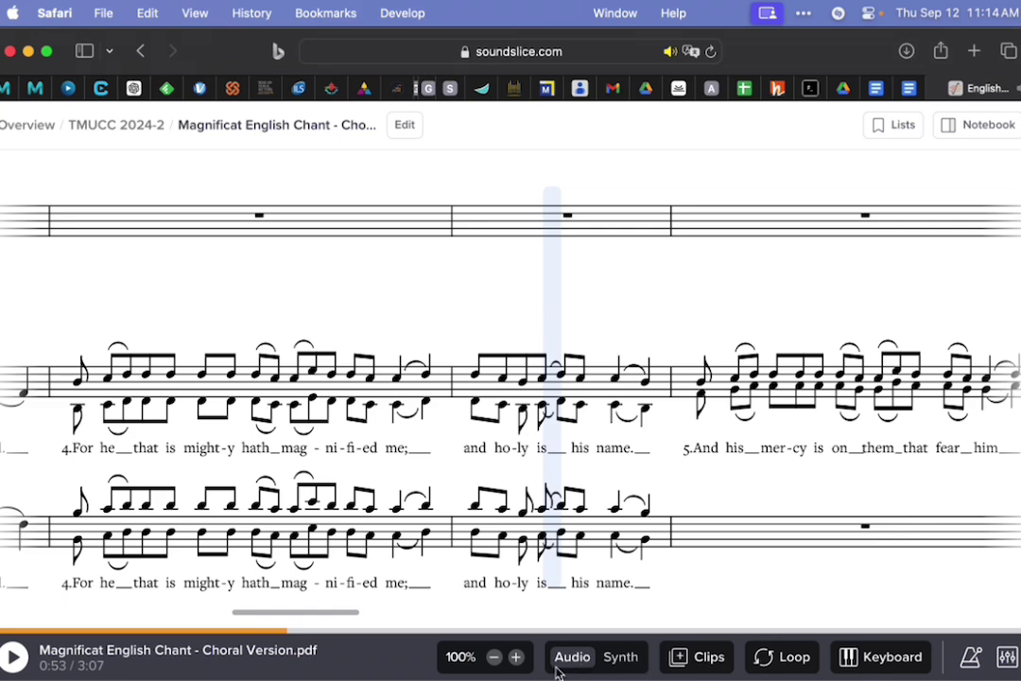
click(14, 657)
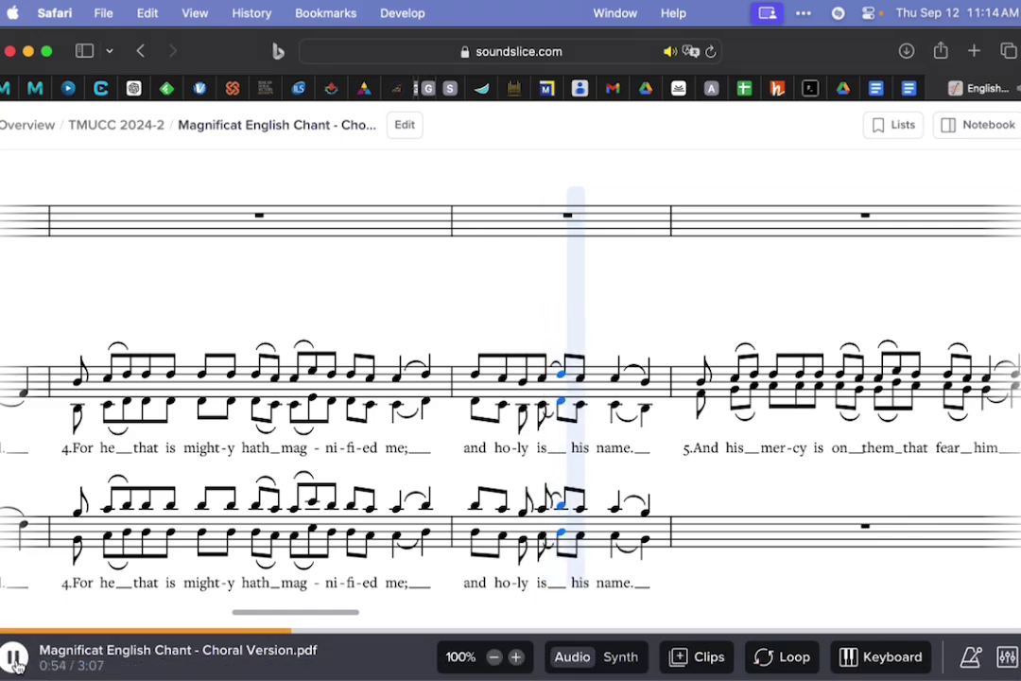
click(14, 659)
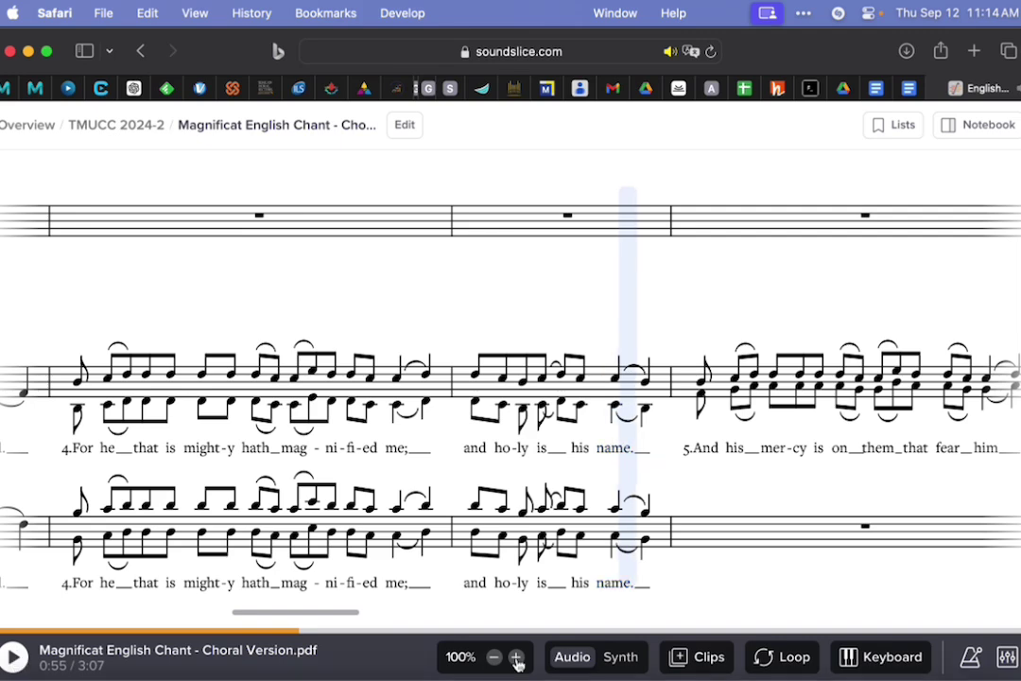